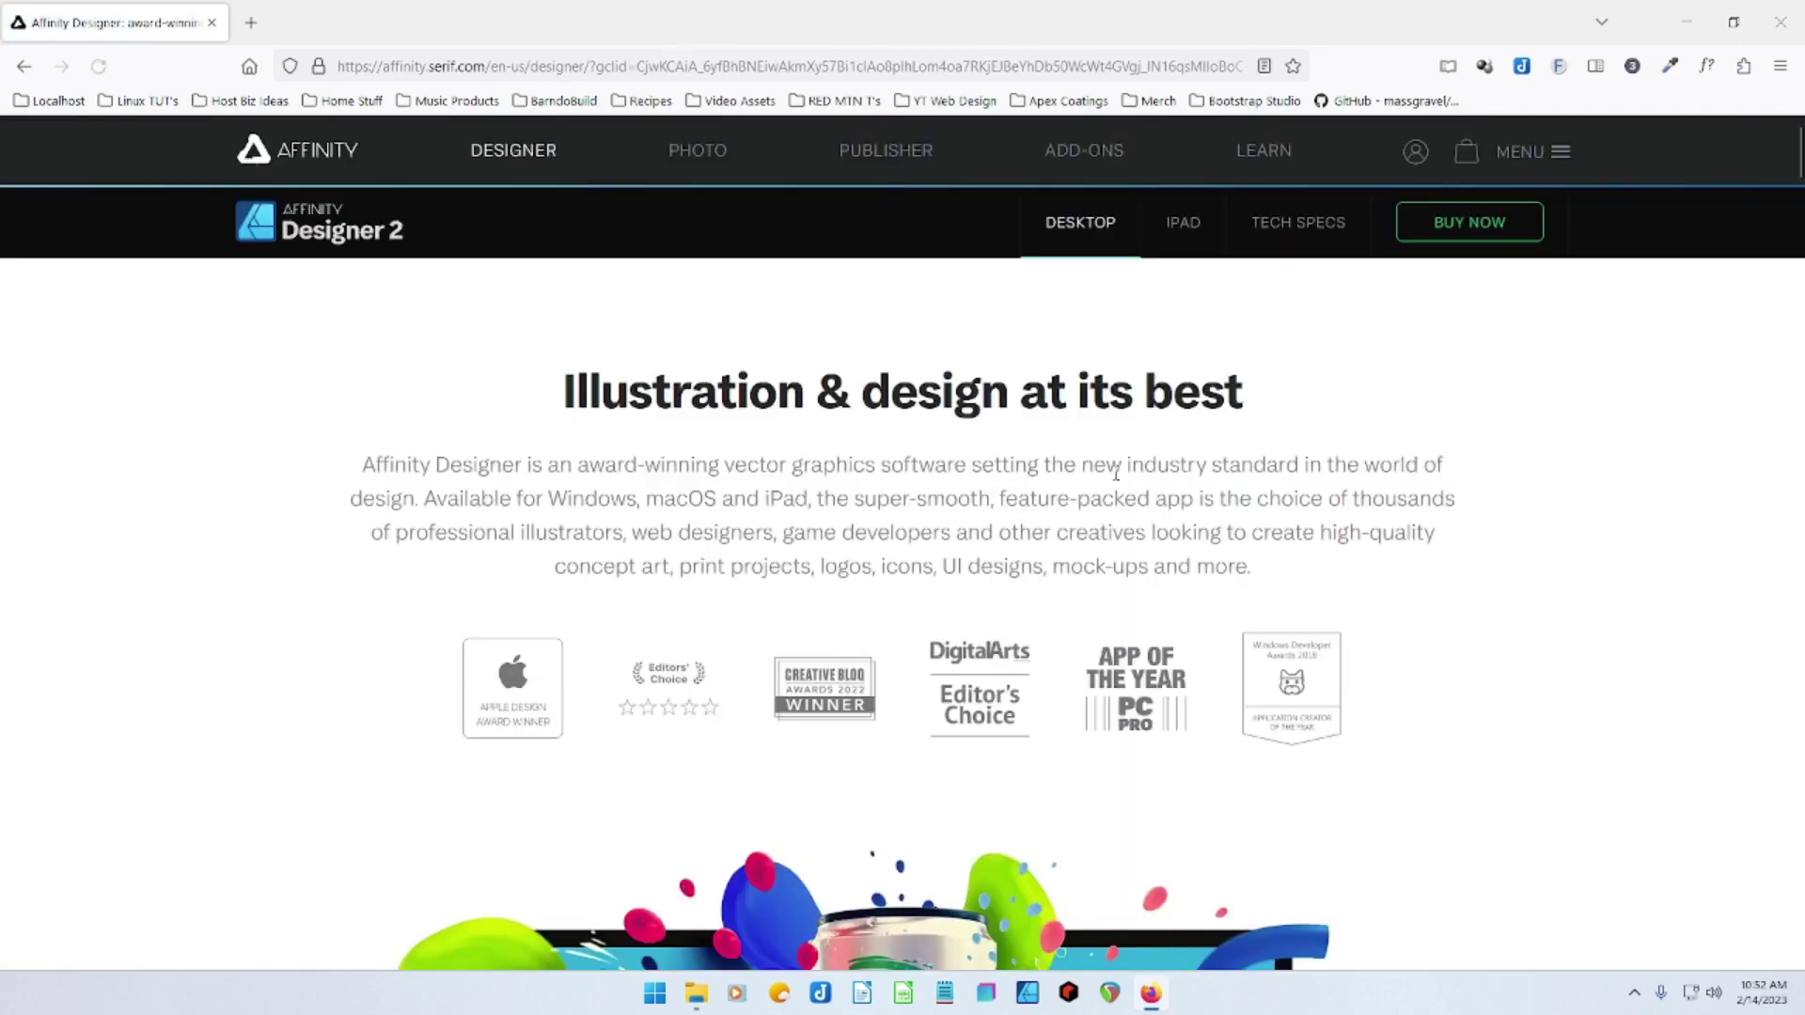
Review the Affinity Designer 2 desktop product page, covering its pricing, vector and raster features, device support and file compatibility
scroll(1443, 505, down, 6)
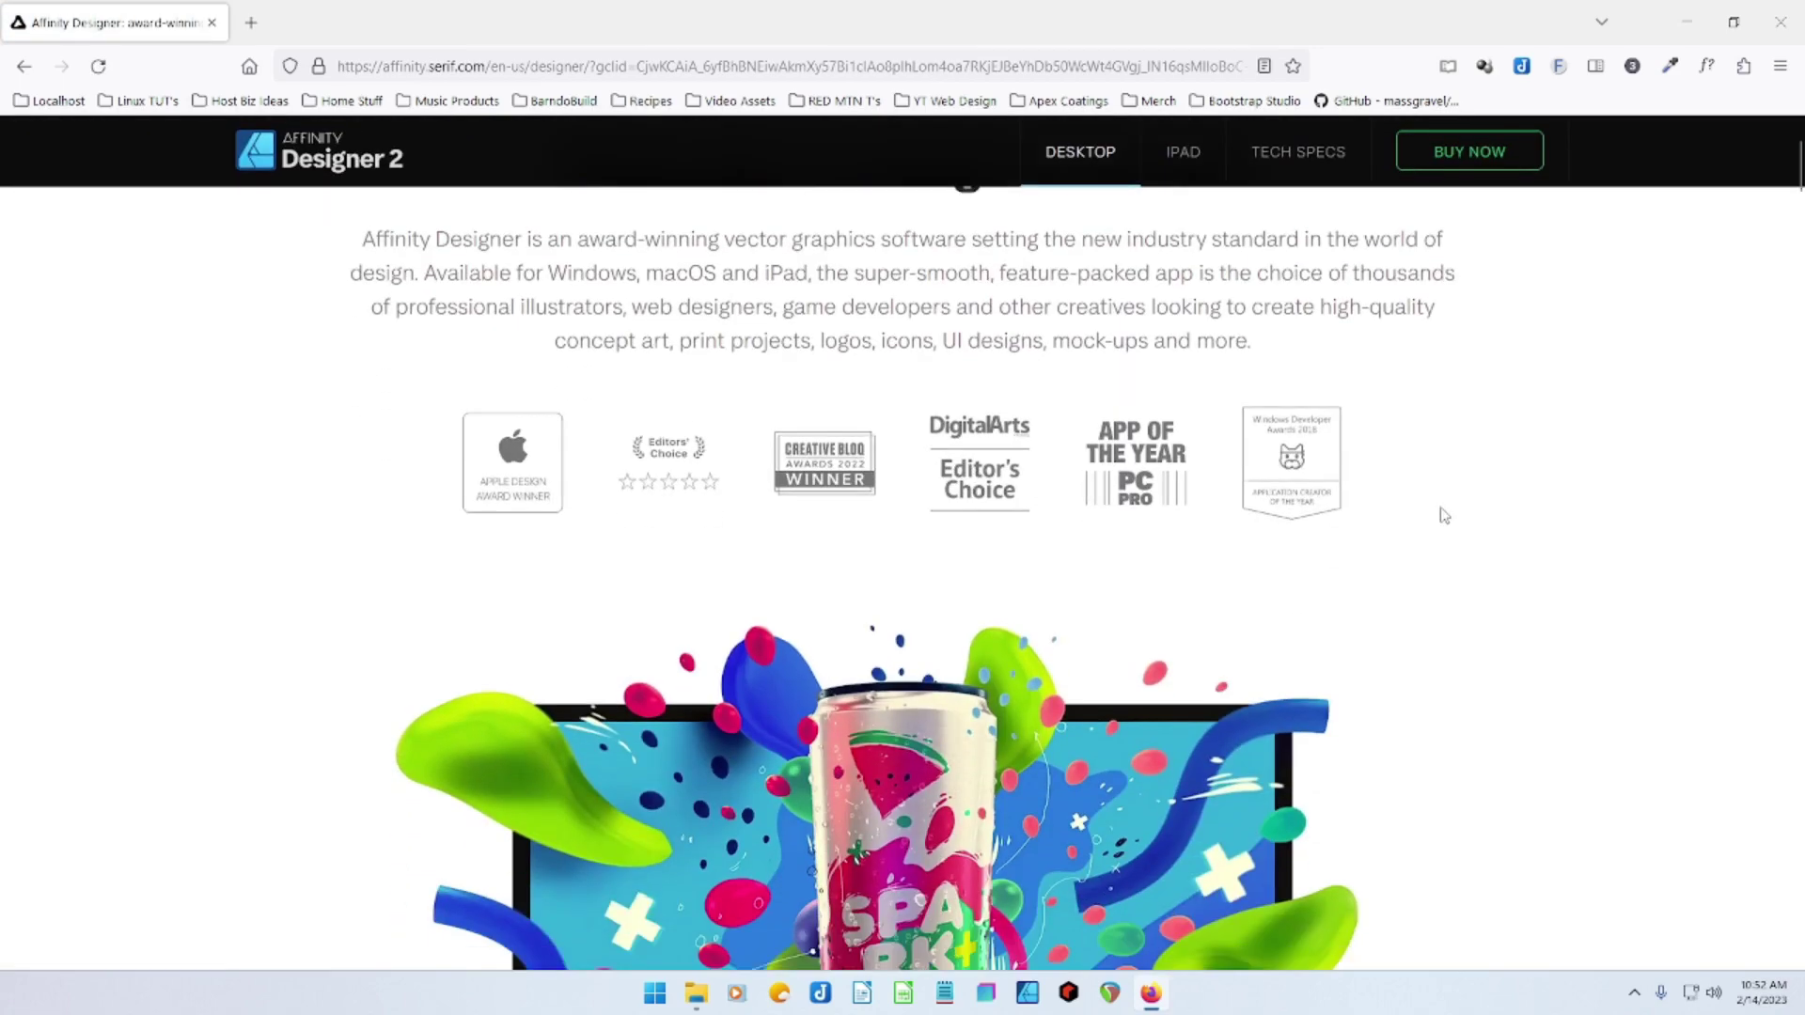
scroll(1443, 515, down, 5)
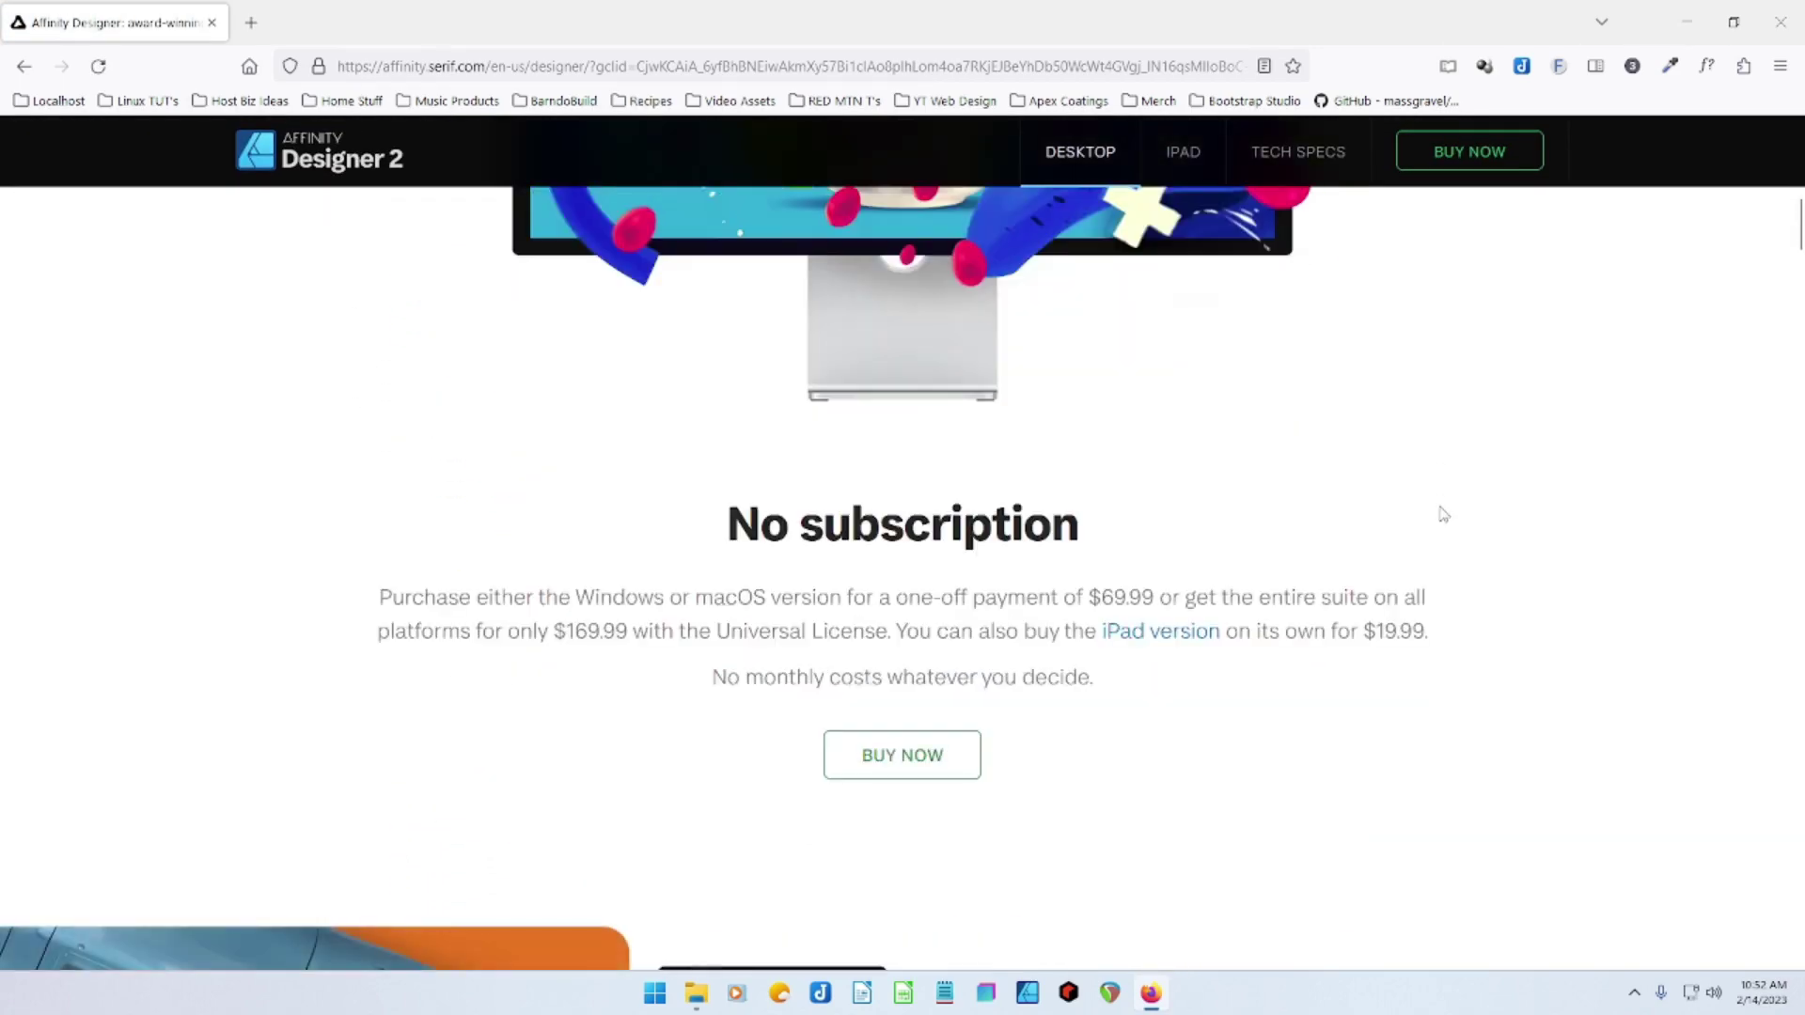
scroll(1443, 515, down, 7)
scroll(1440, 507, down, 10)
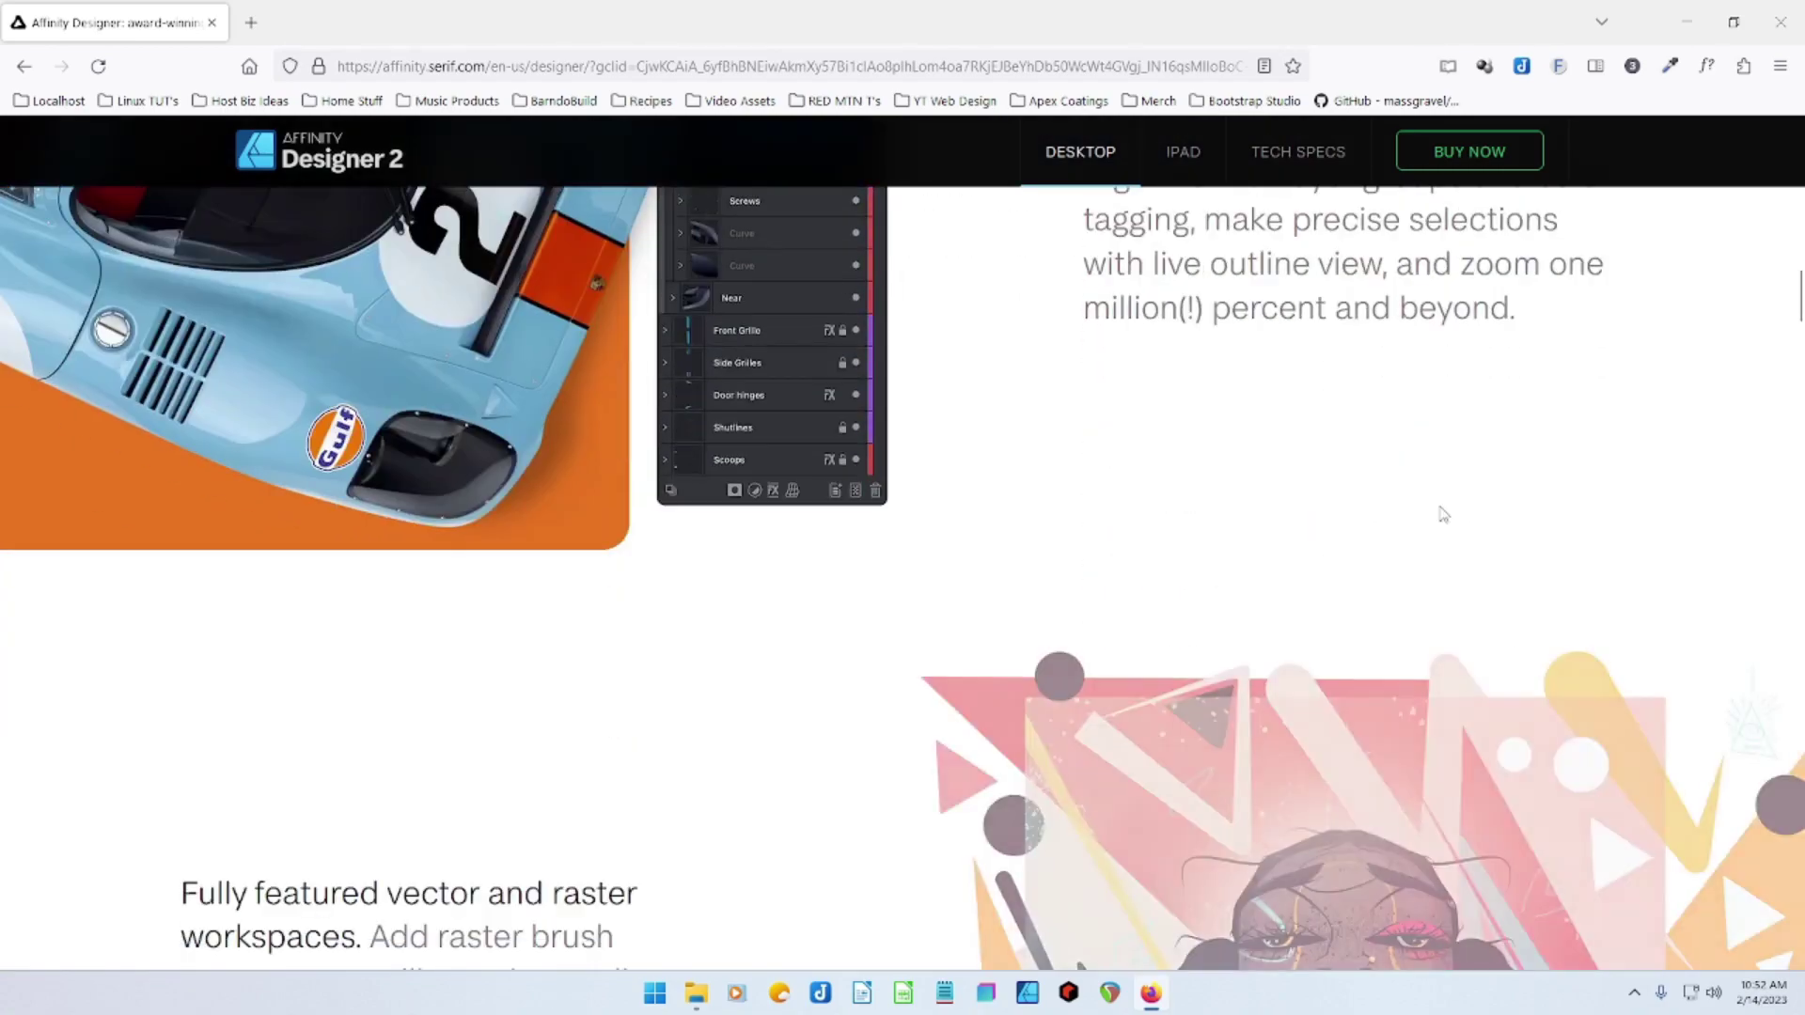
scroll(1438, 512, down, 10)
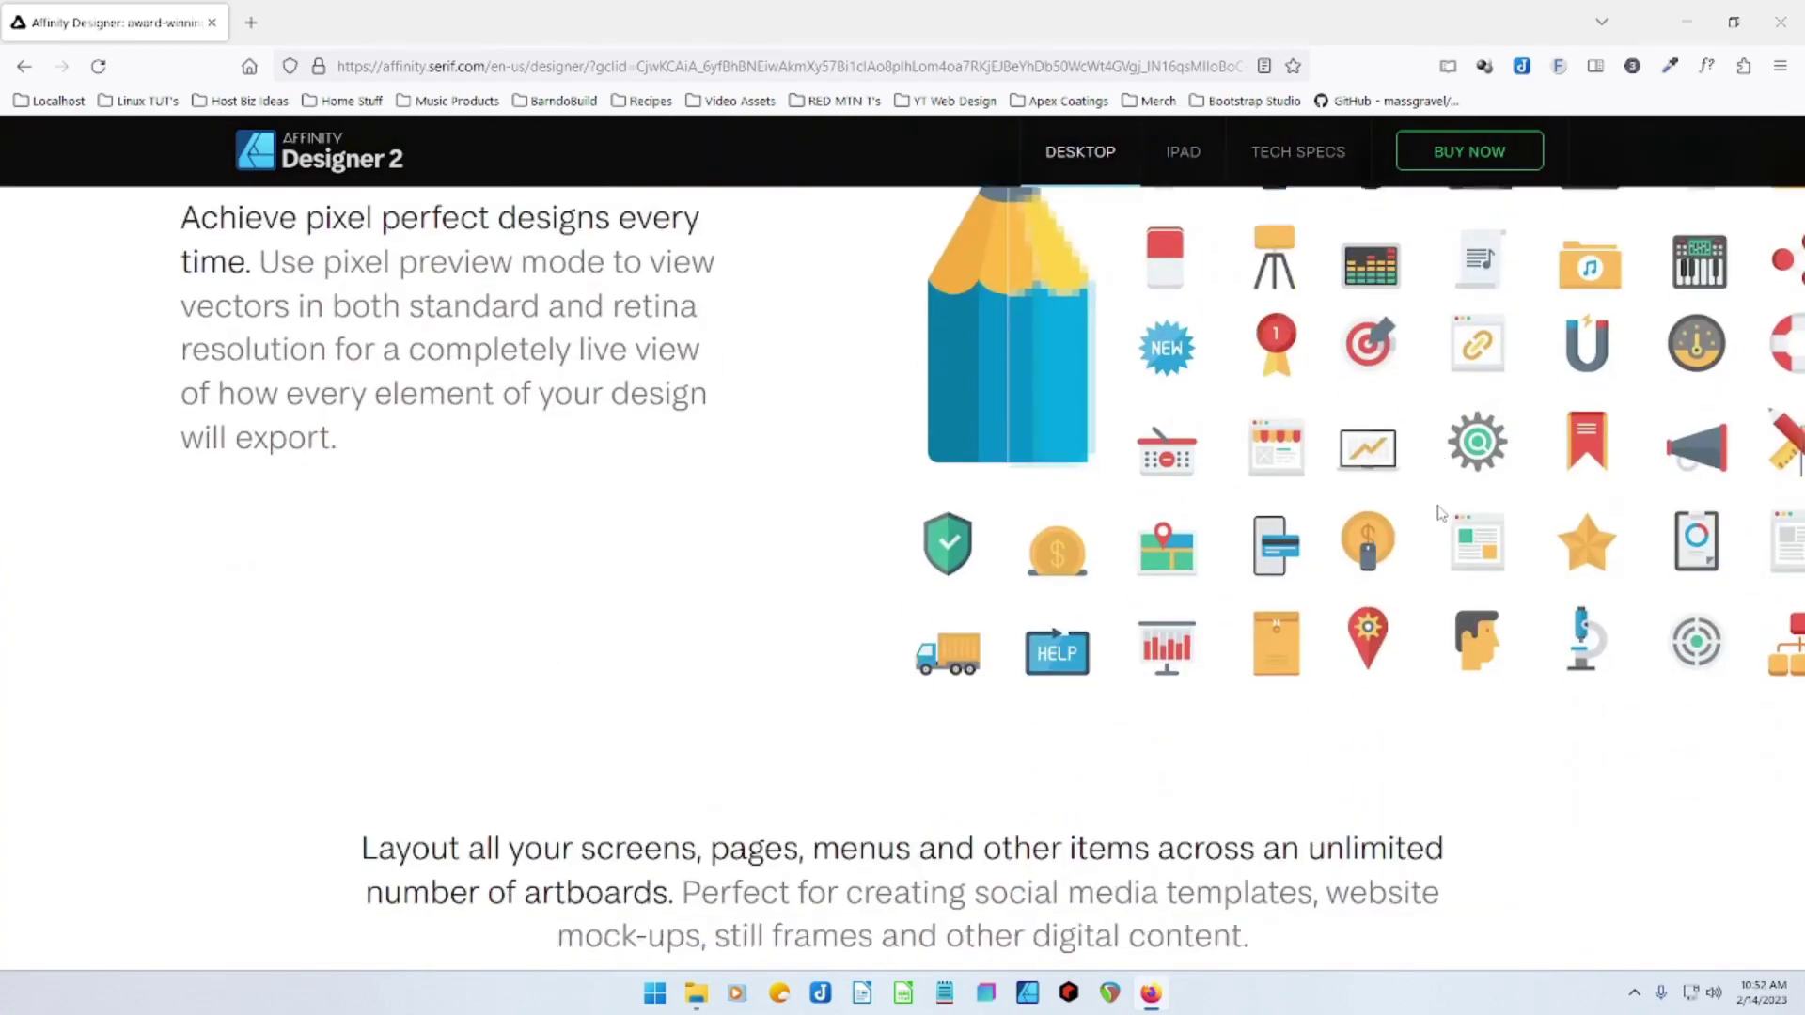
scroll(1436, 504, down, 8)
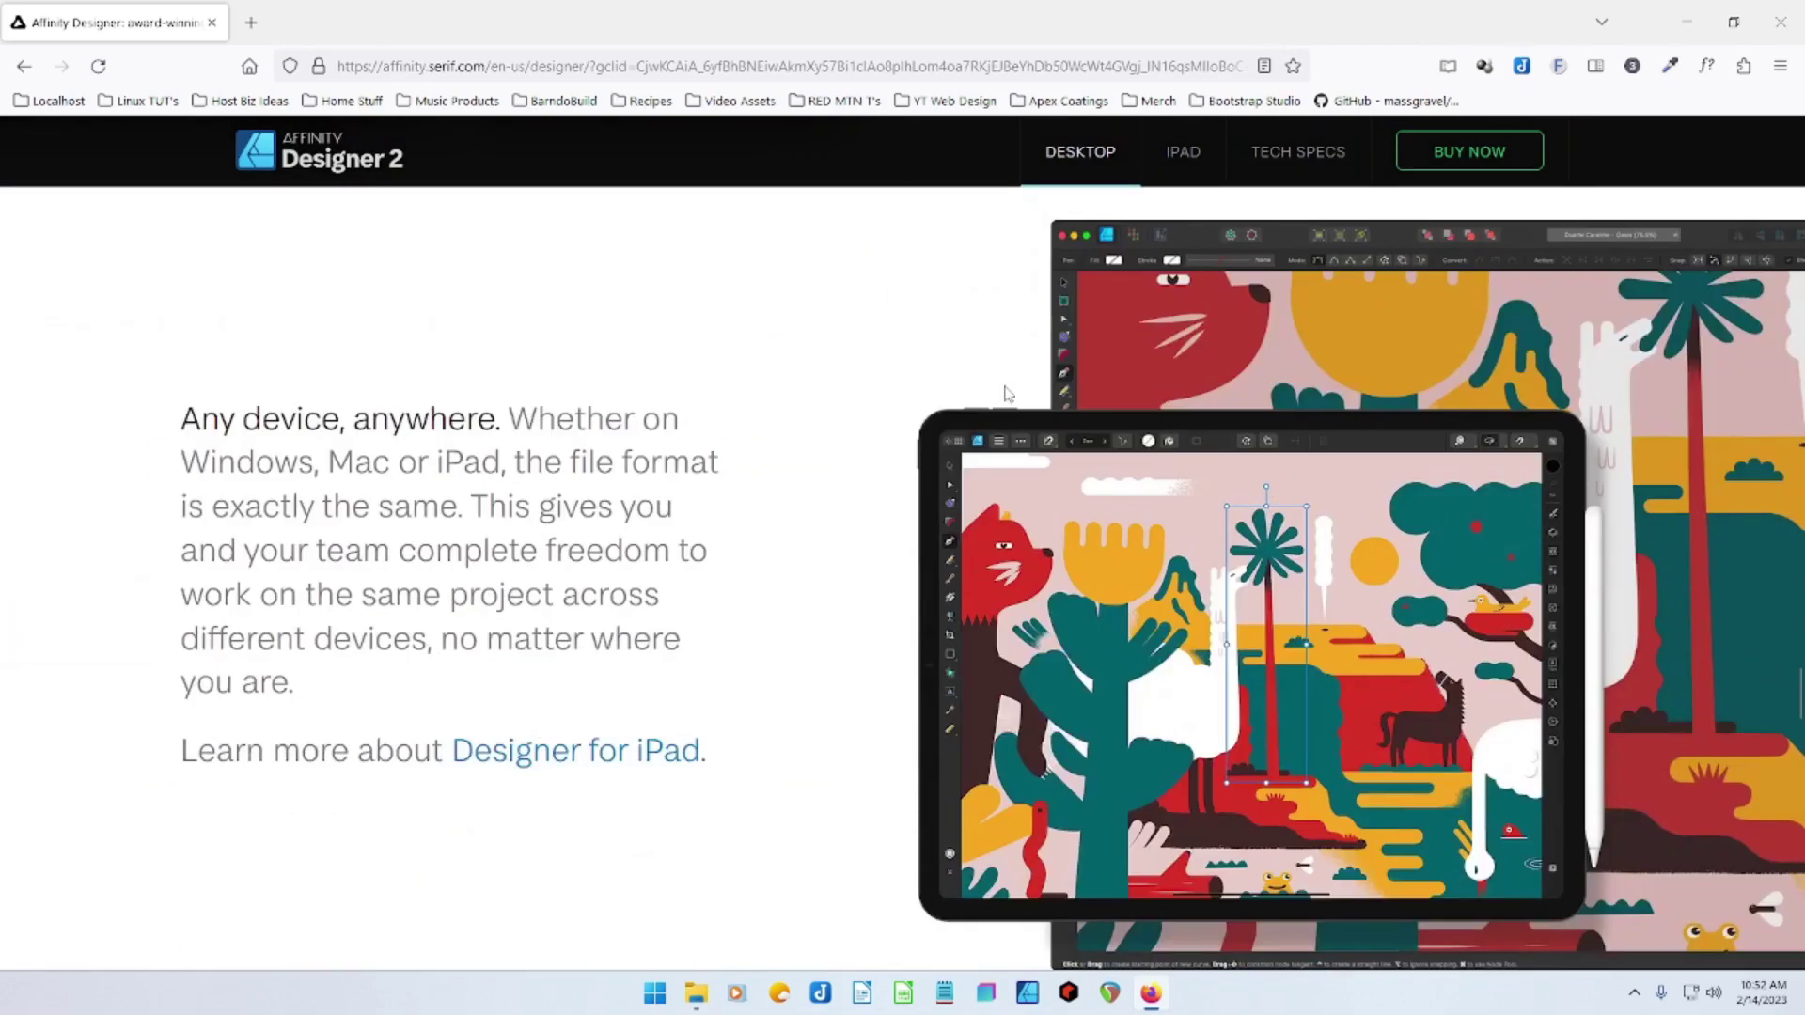
scroll(903, 370, down, 5)
scroll(856, 441, down, 5)
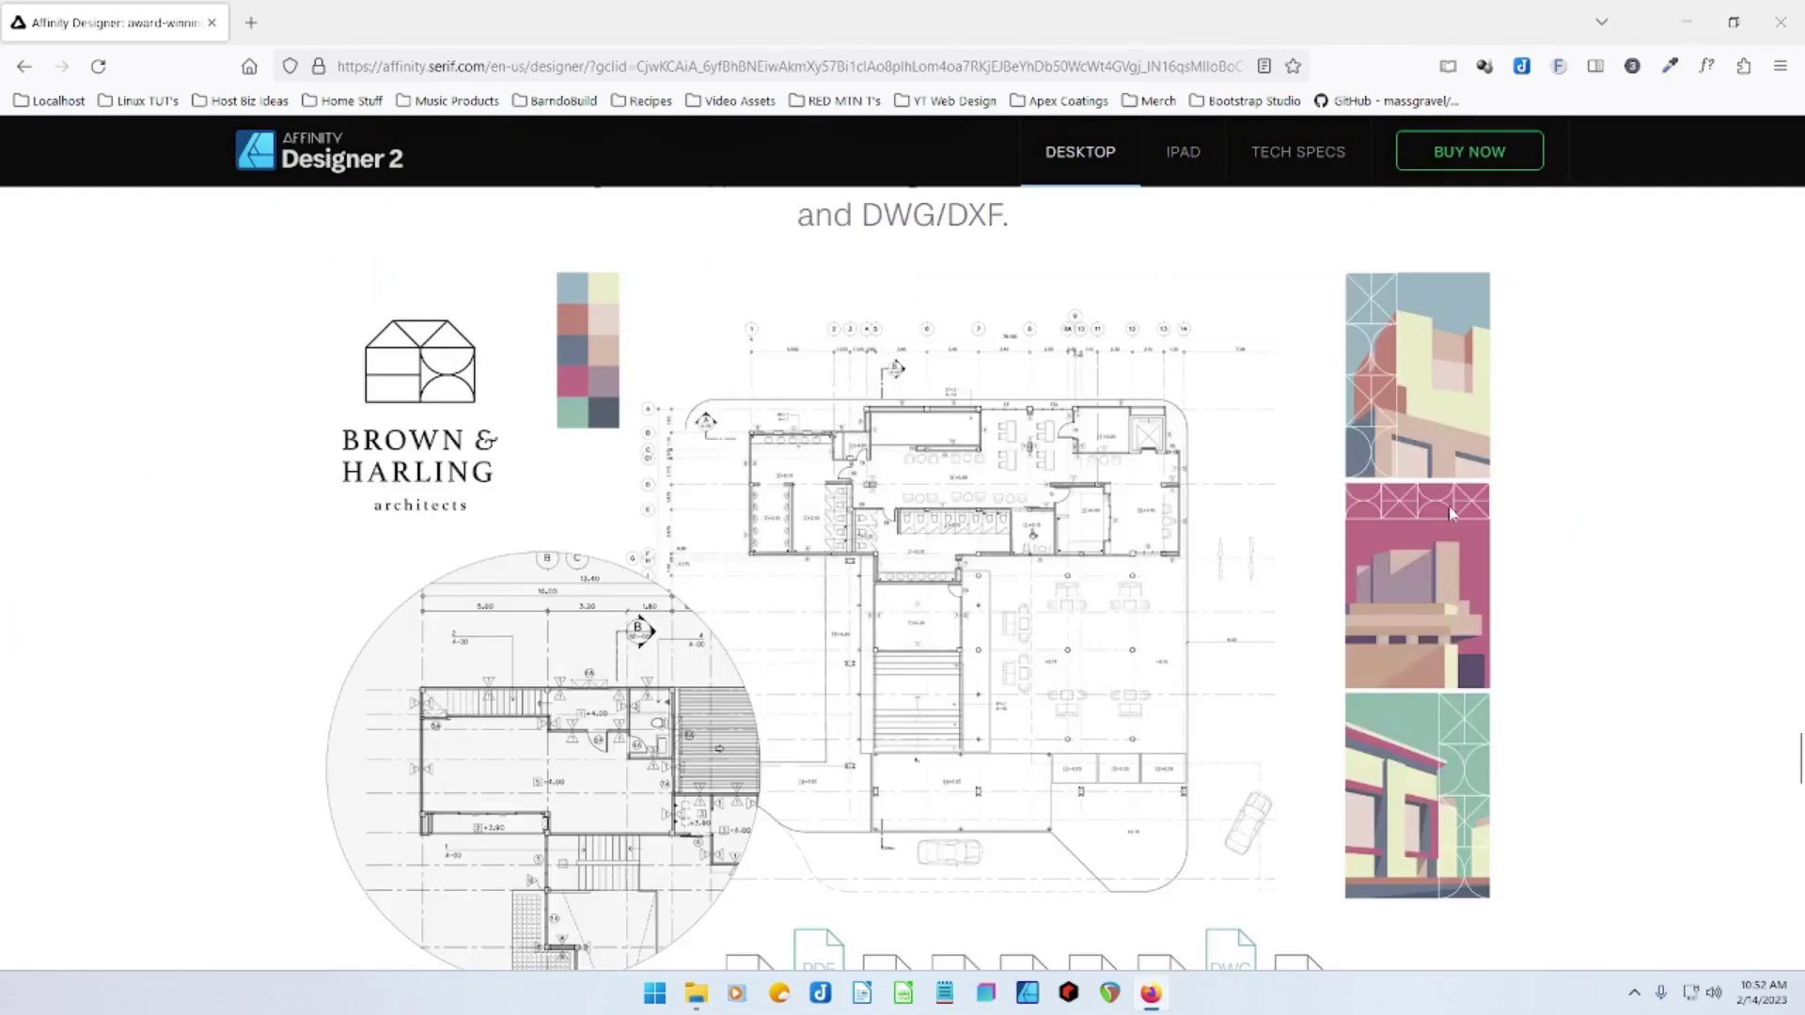
scroll(1577, 525, down, 5)
scroll(1579, 525, down, 12)
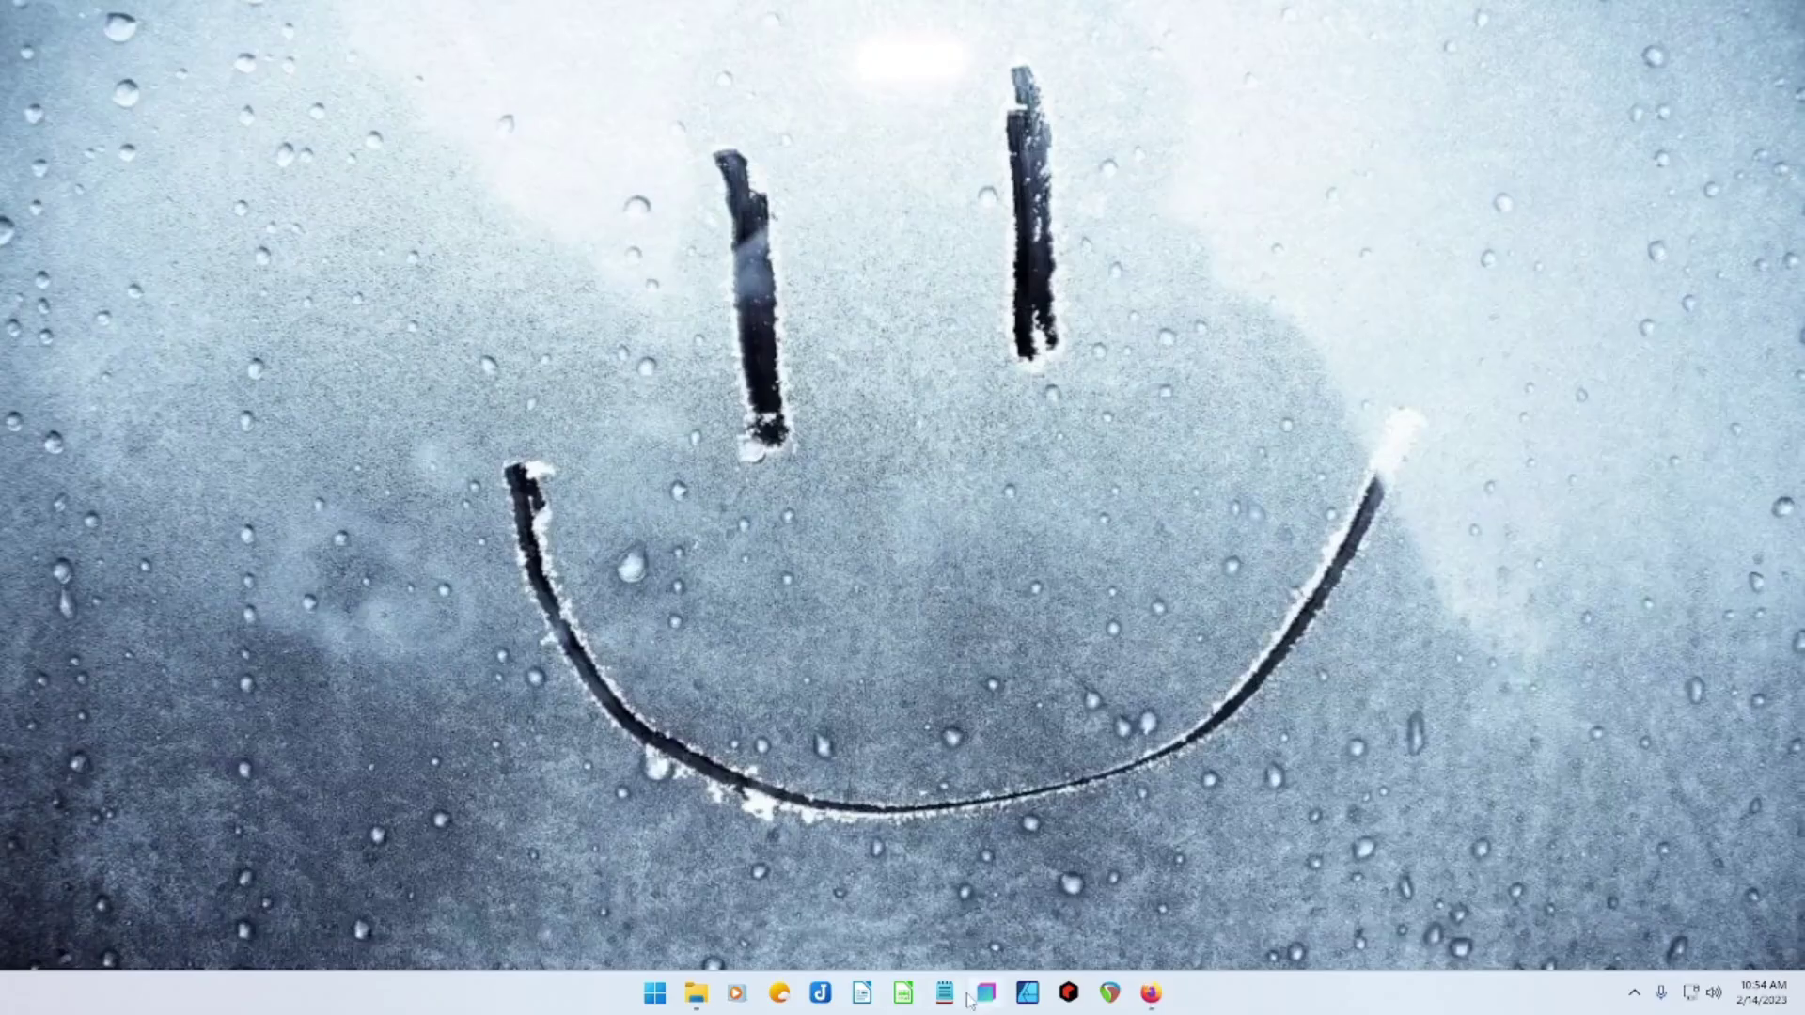
Switch to Affinity Designer and create a new Letter print document, 8.5 in × 11 in at 300 DPI
click(1031, 992)
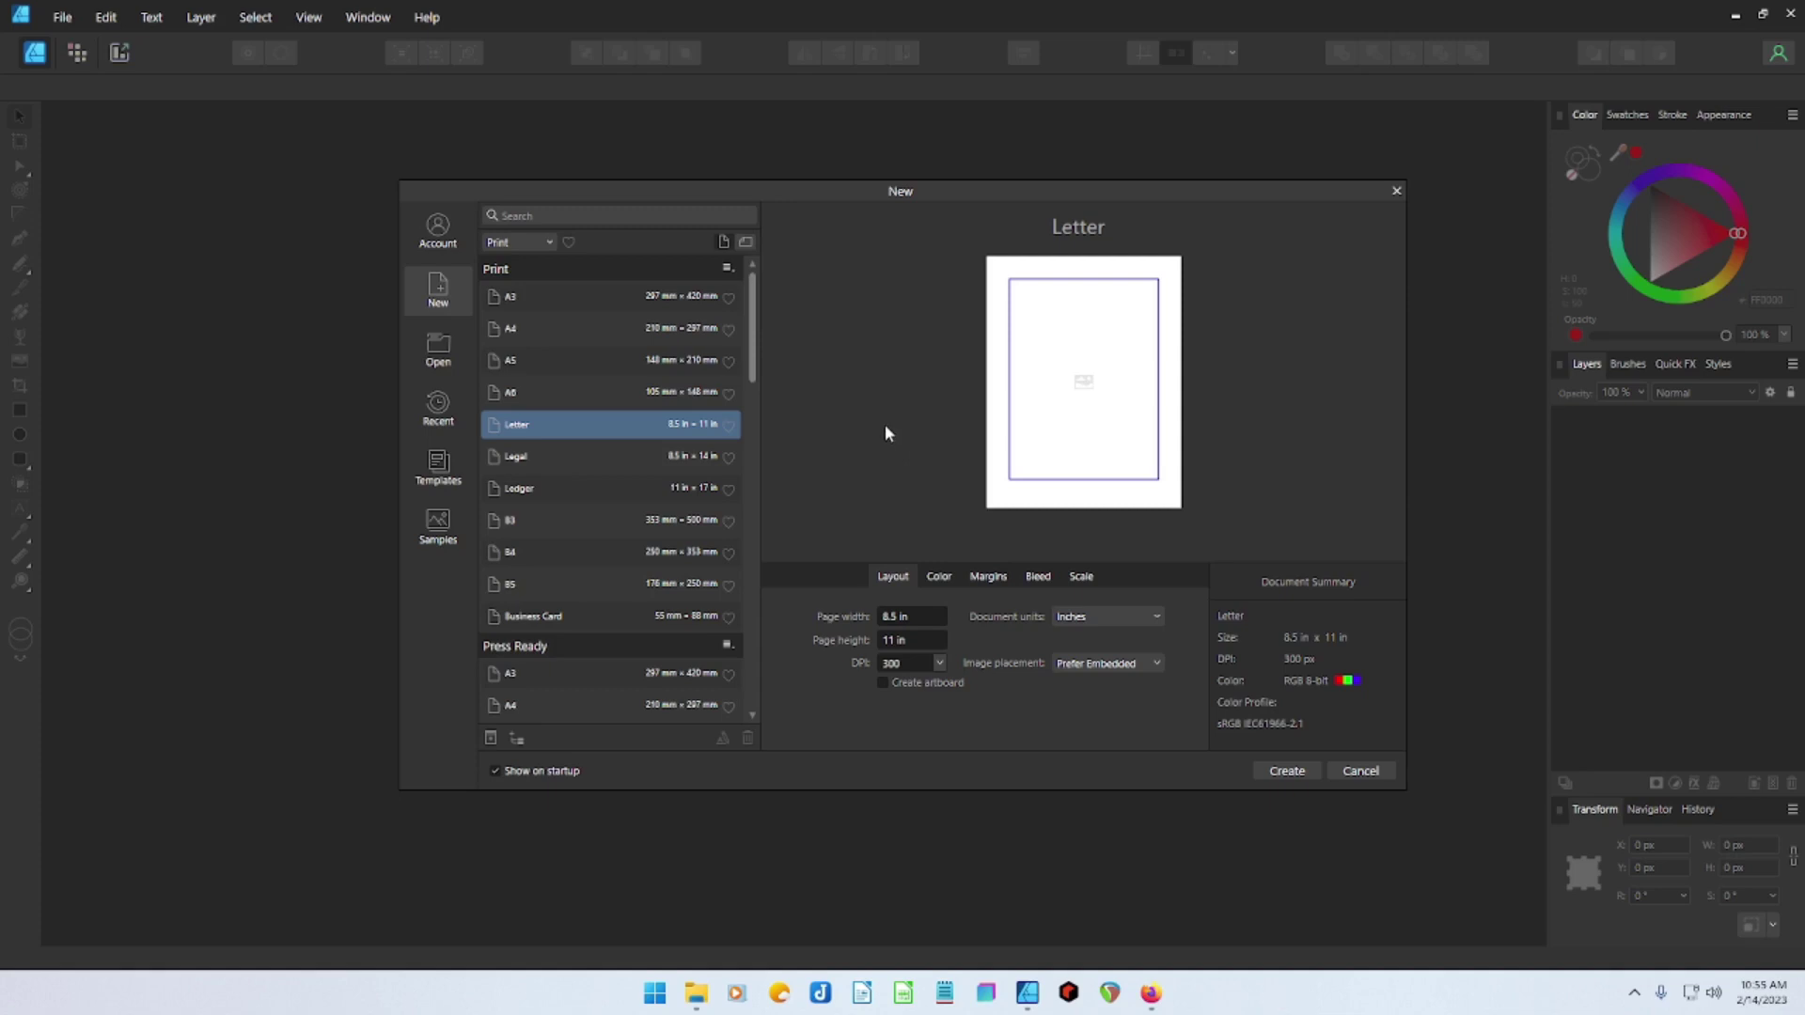
click(1288, 771)
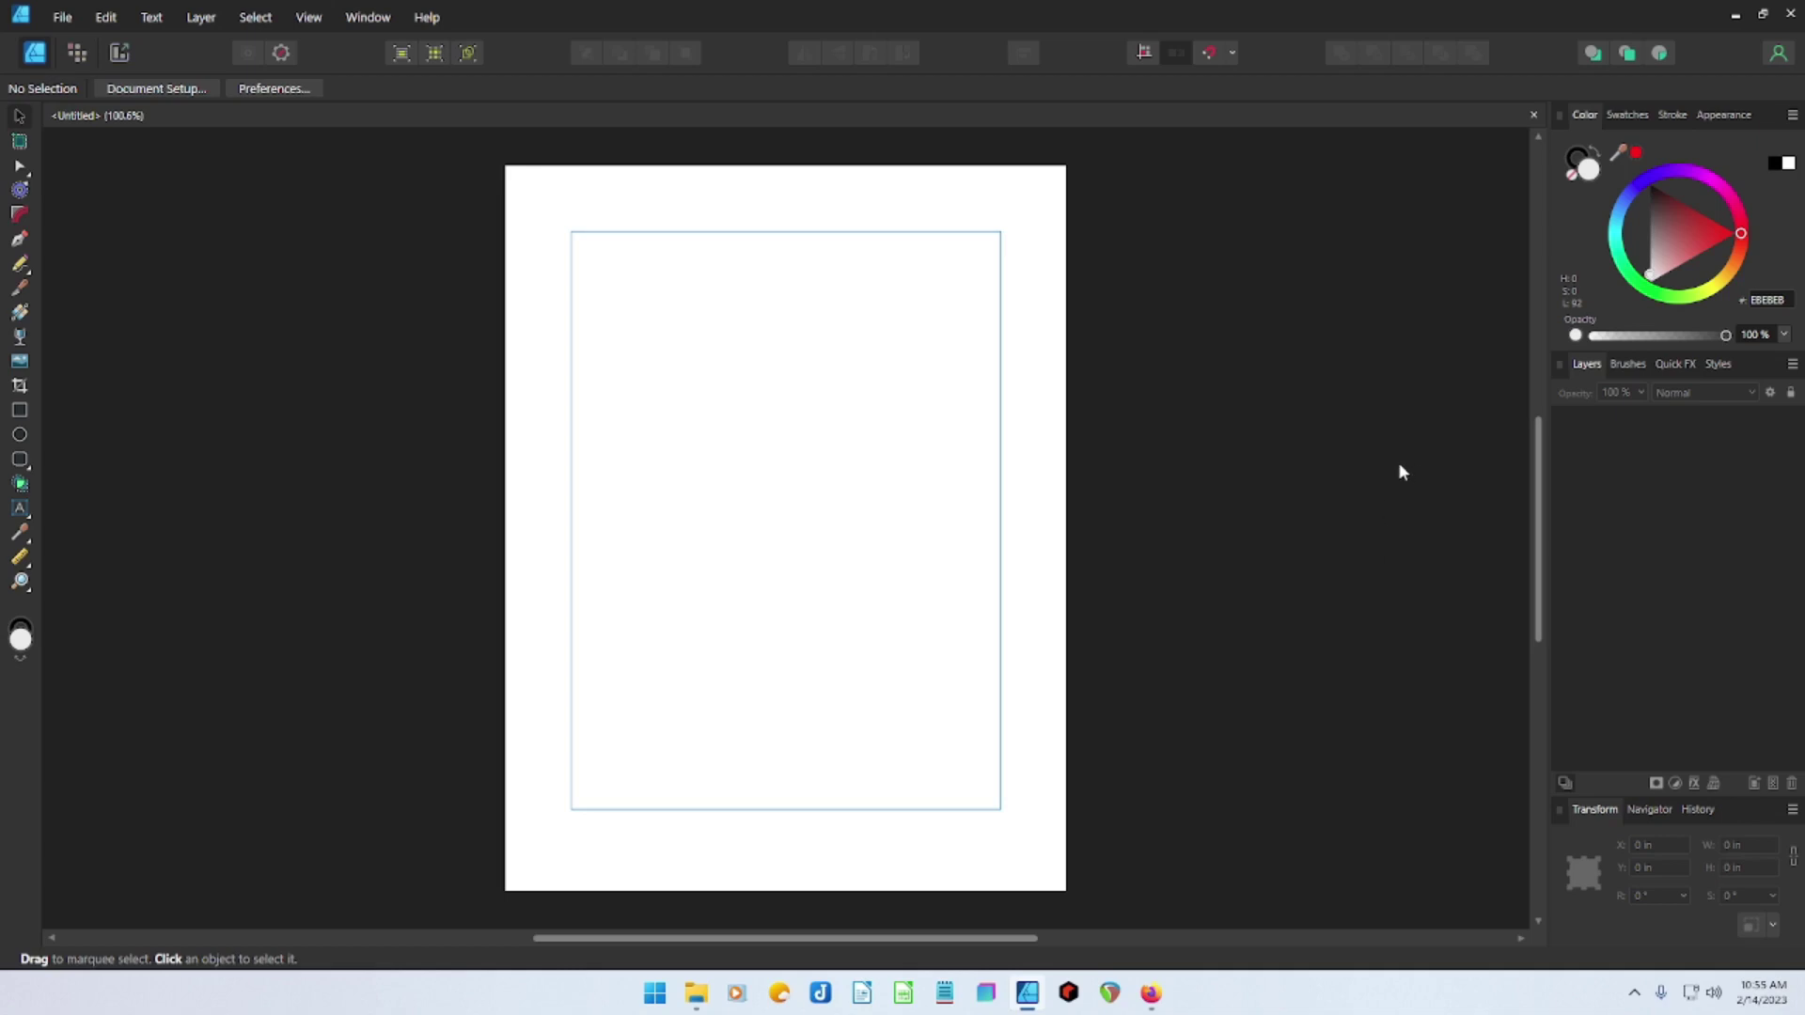
Remove the Color and Appearance panels from the workspace and detach Swatches and Stroke as floating panels
drag(1585, 110, 1203, 214)
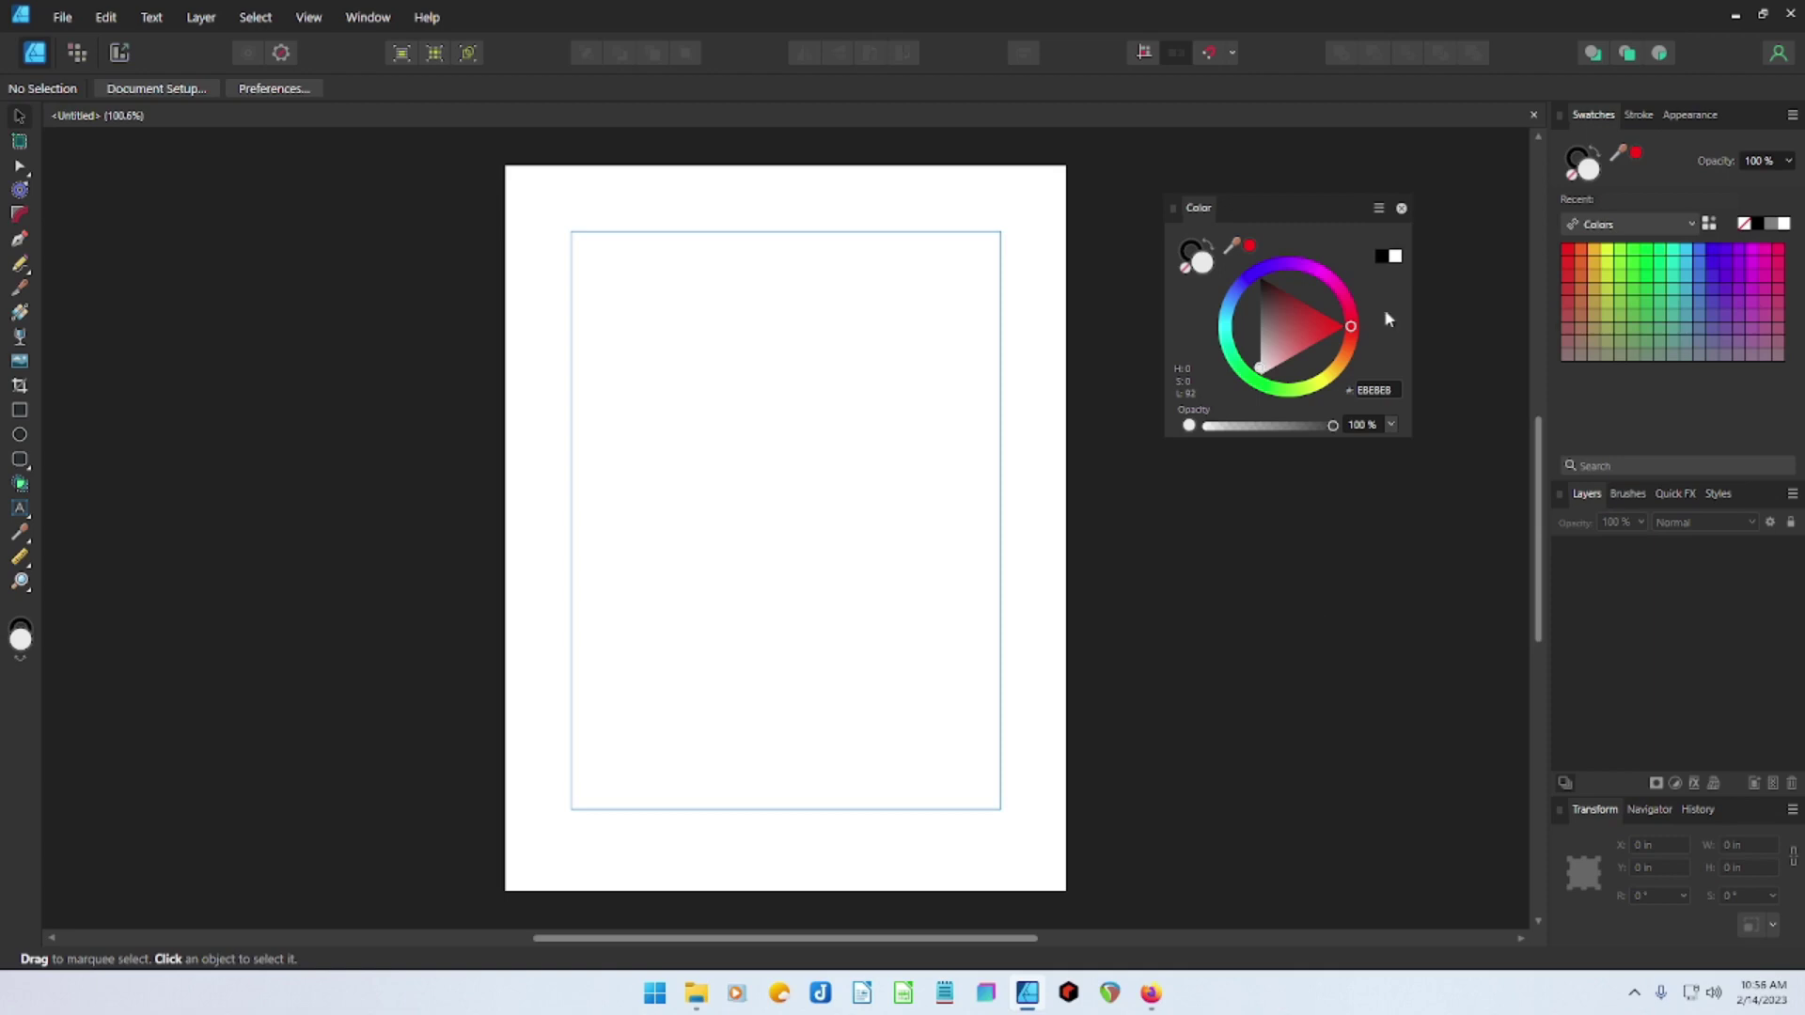
click(1402, 209)
mouse_move(1594, 121)
mouse_down()
mouse_move(1318, 178)
mouse_move(1258, 172)
mouse_move(1280, 416)
mouse_up()
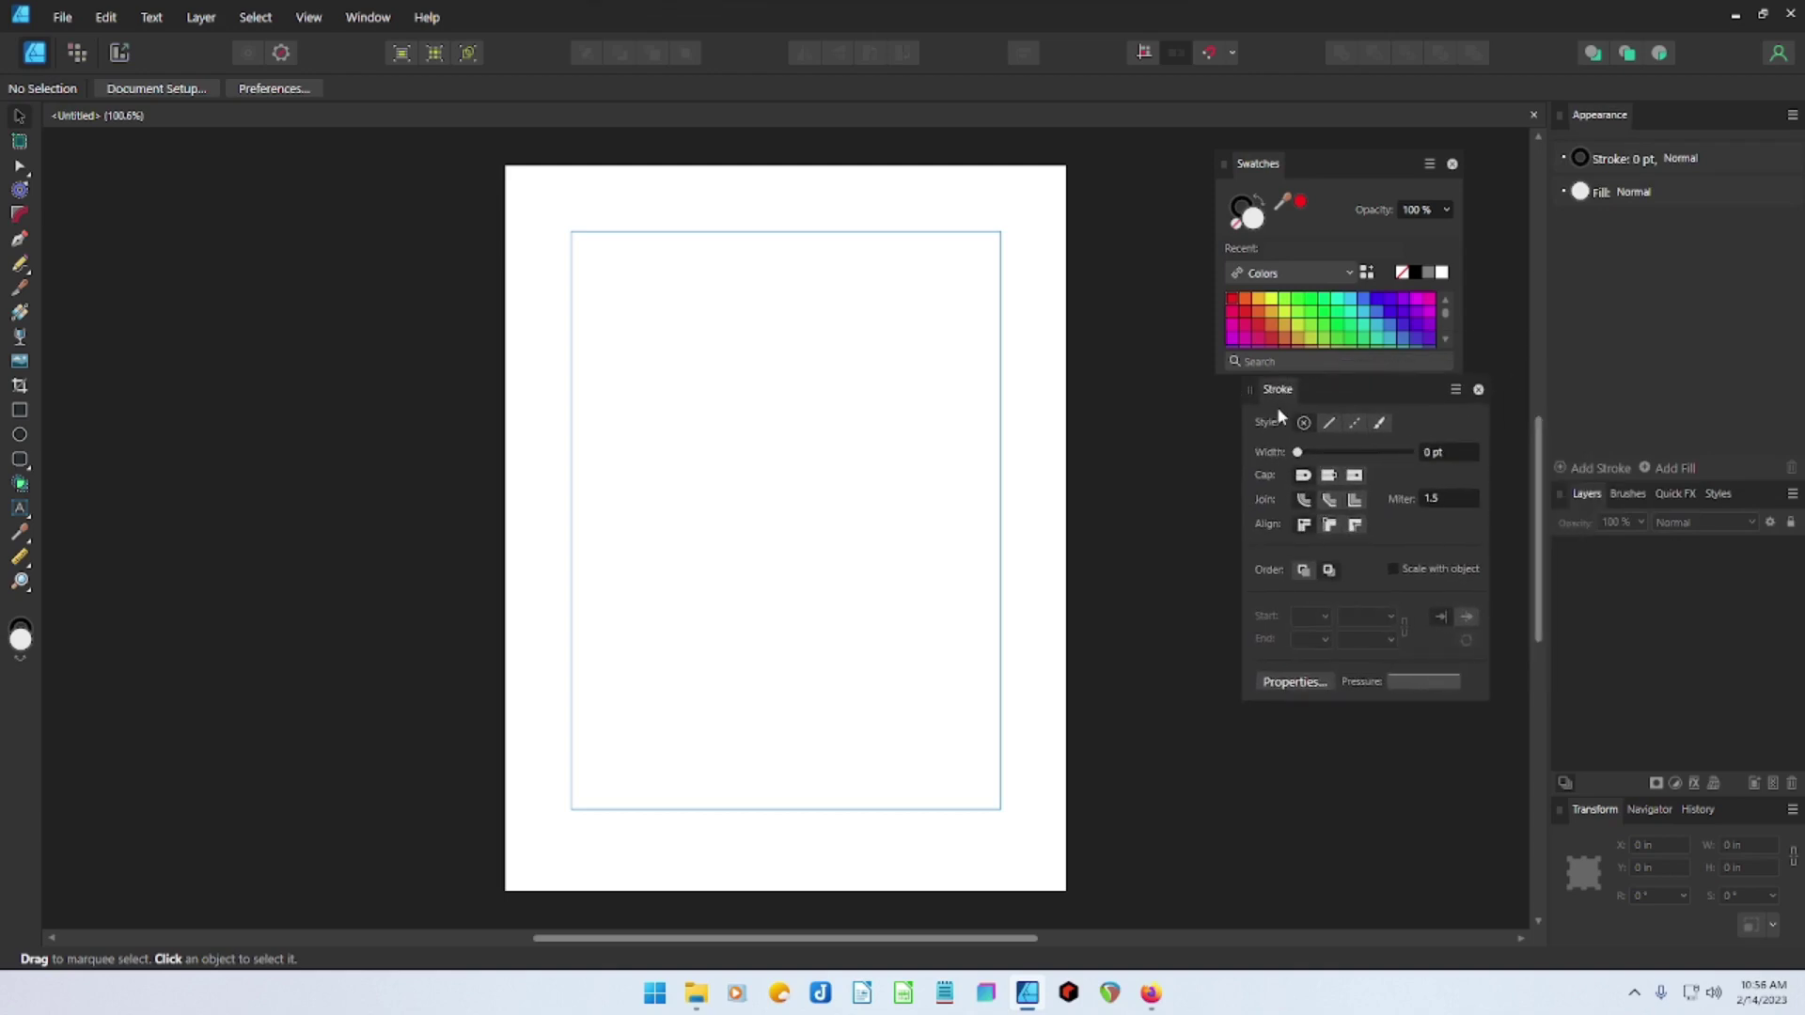
drag(1599, 115, 838, 371)
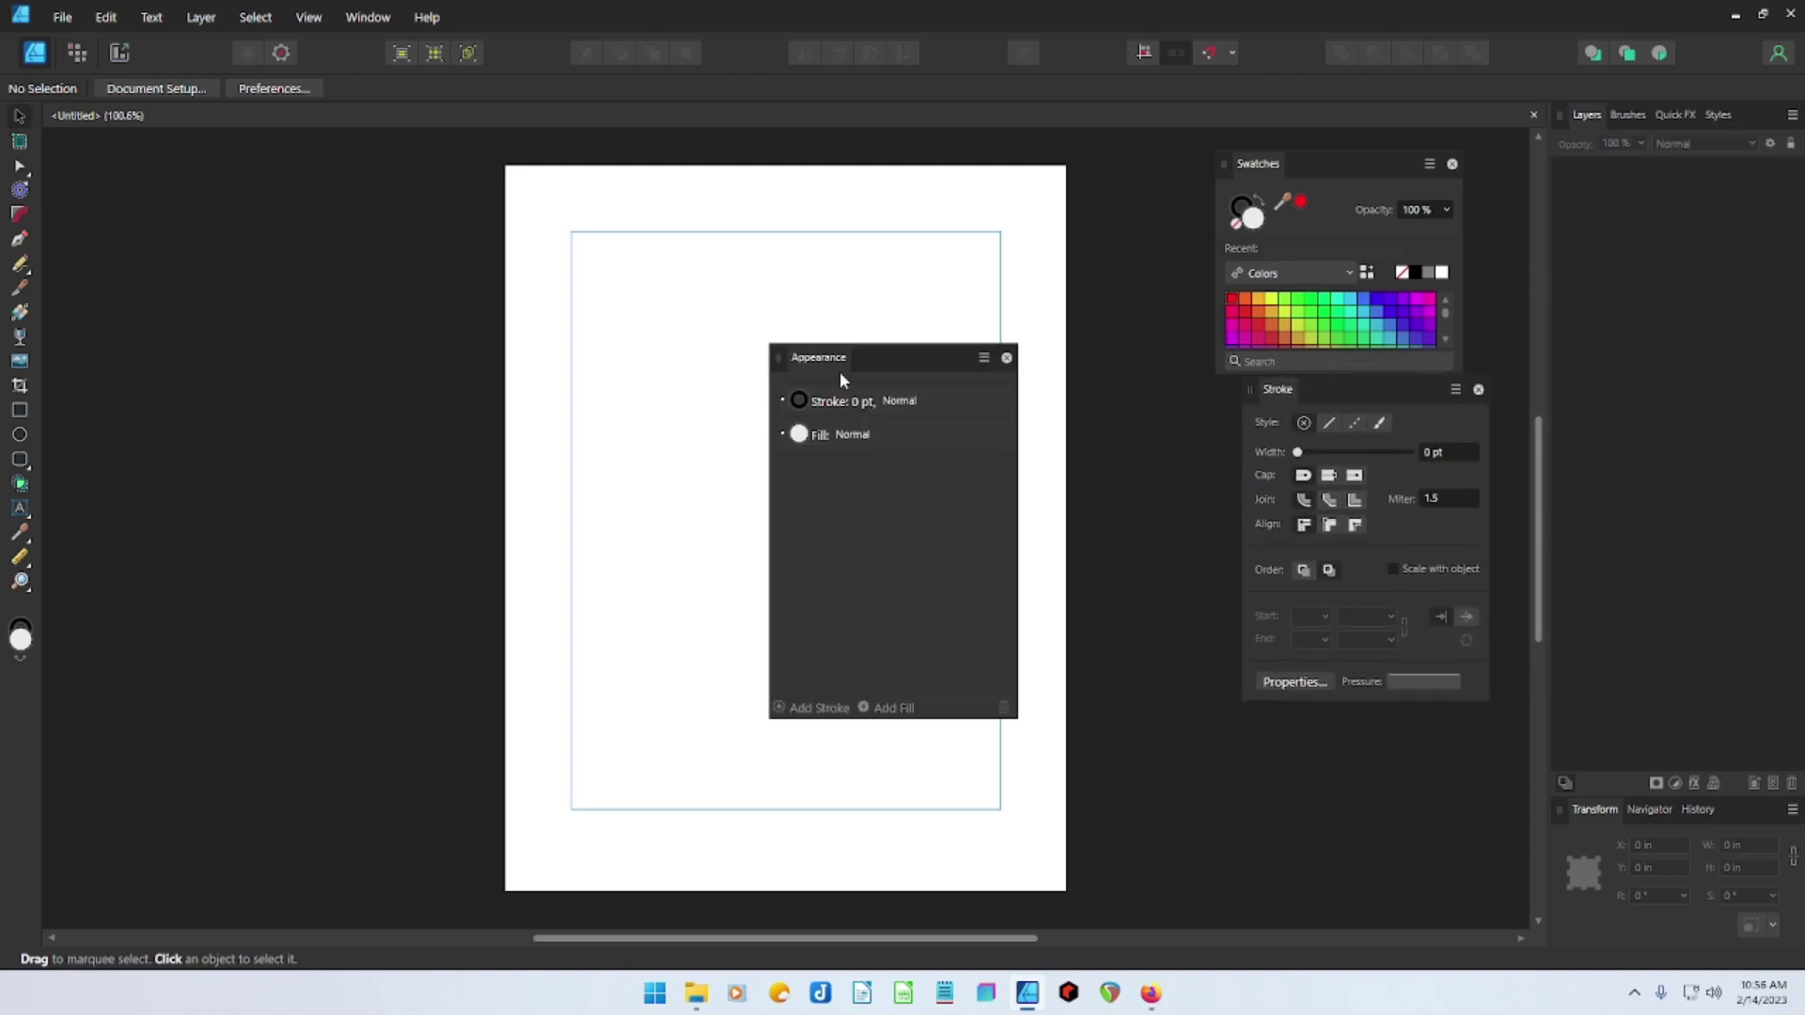
click(1008, 358)
Detach Layers as a floating panel and remove the Brushes, Quick FX and Styles panels from the workspace
mouse_move(1586, 115)
mouse_down()
mouse_move(1072, 363)
mouse_move(1025, 363)
mouse_up()
drag(1577, 115, 639, 425)
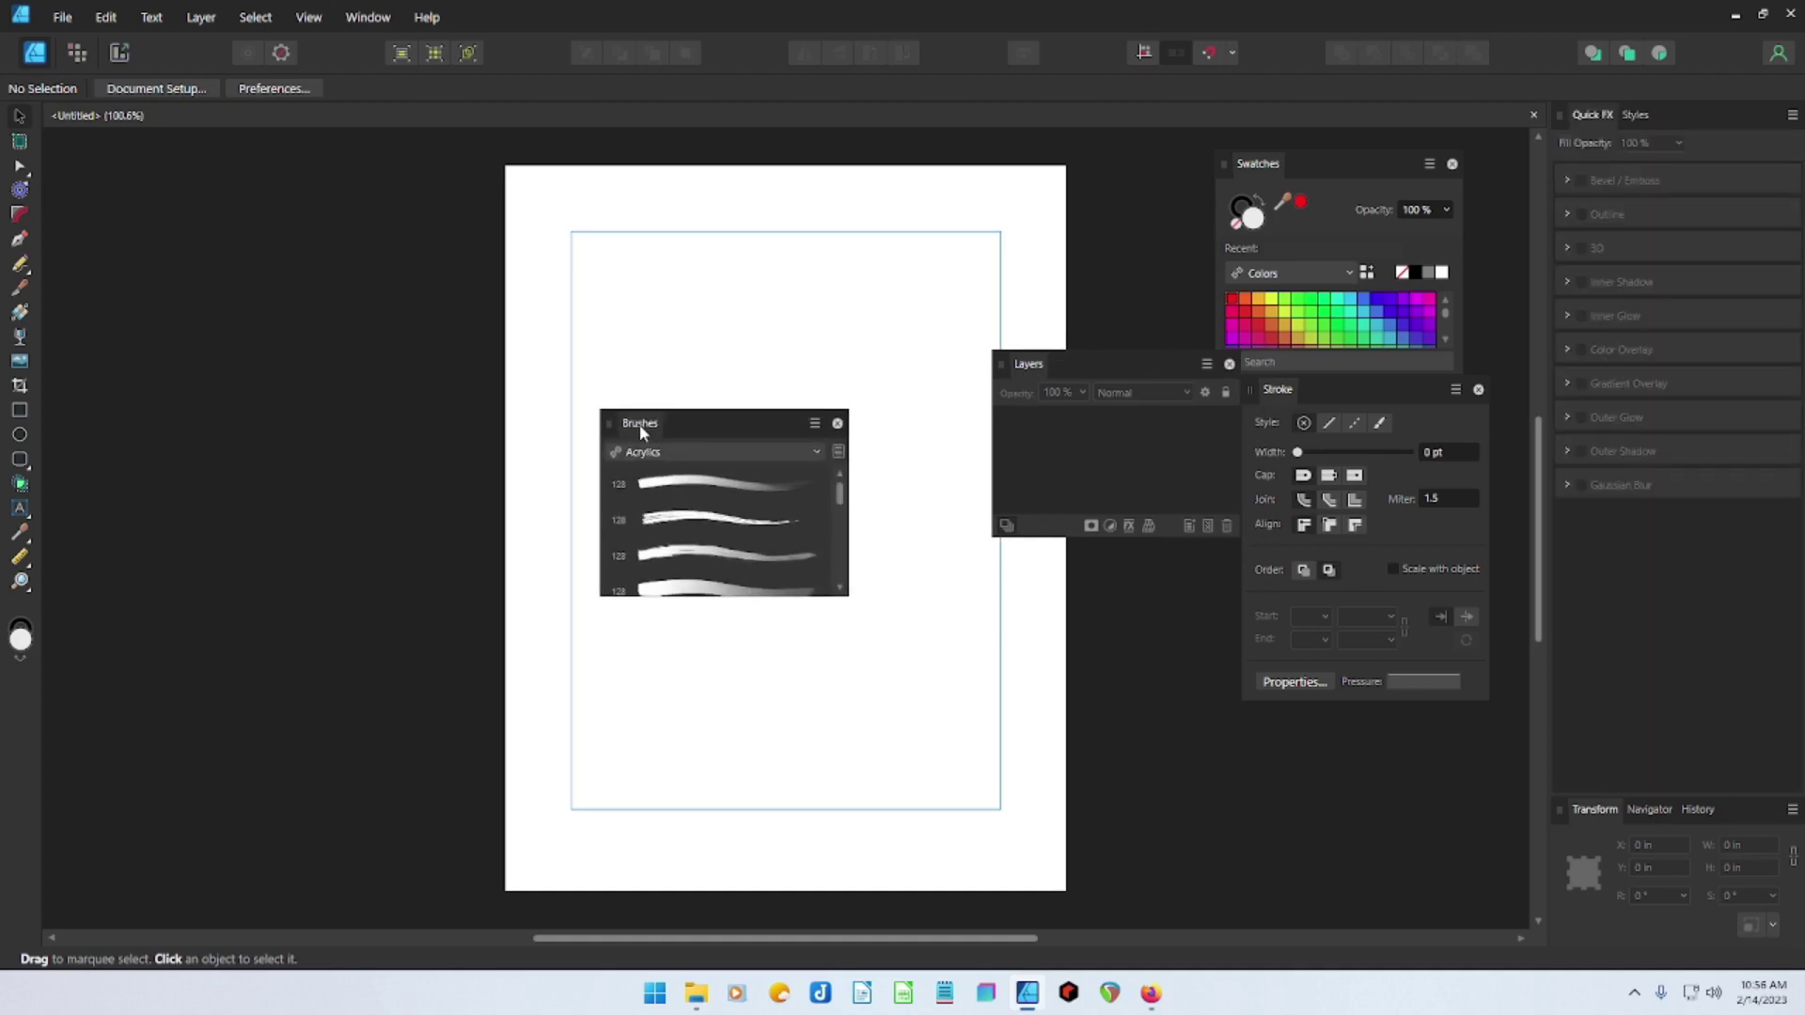
click(855, 419)
drag(1589, 115, 460, 420)
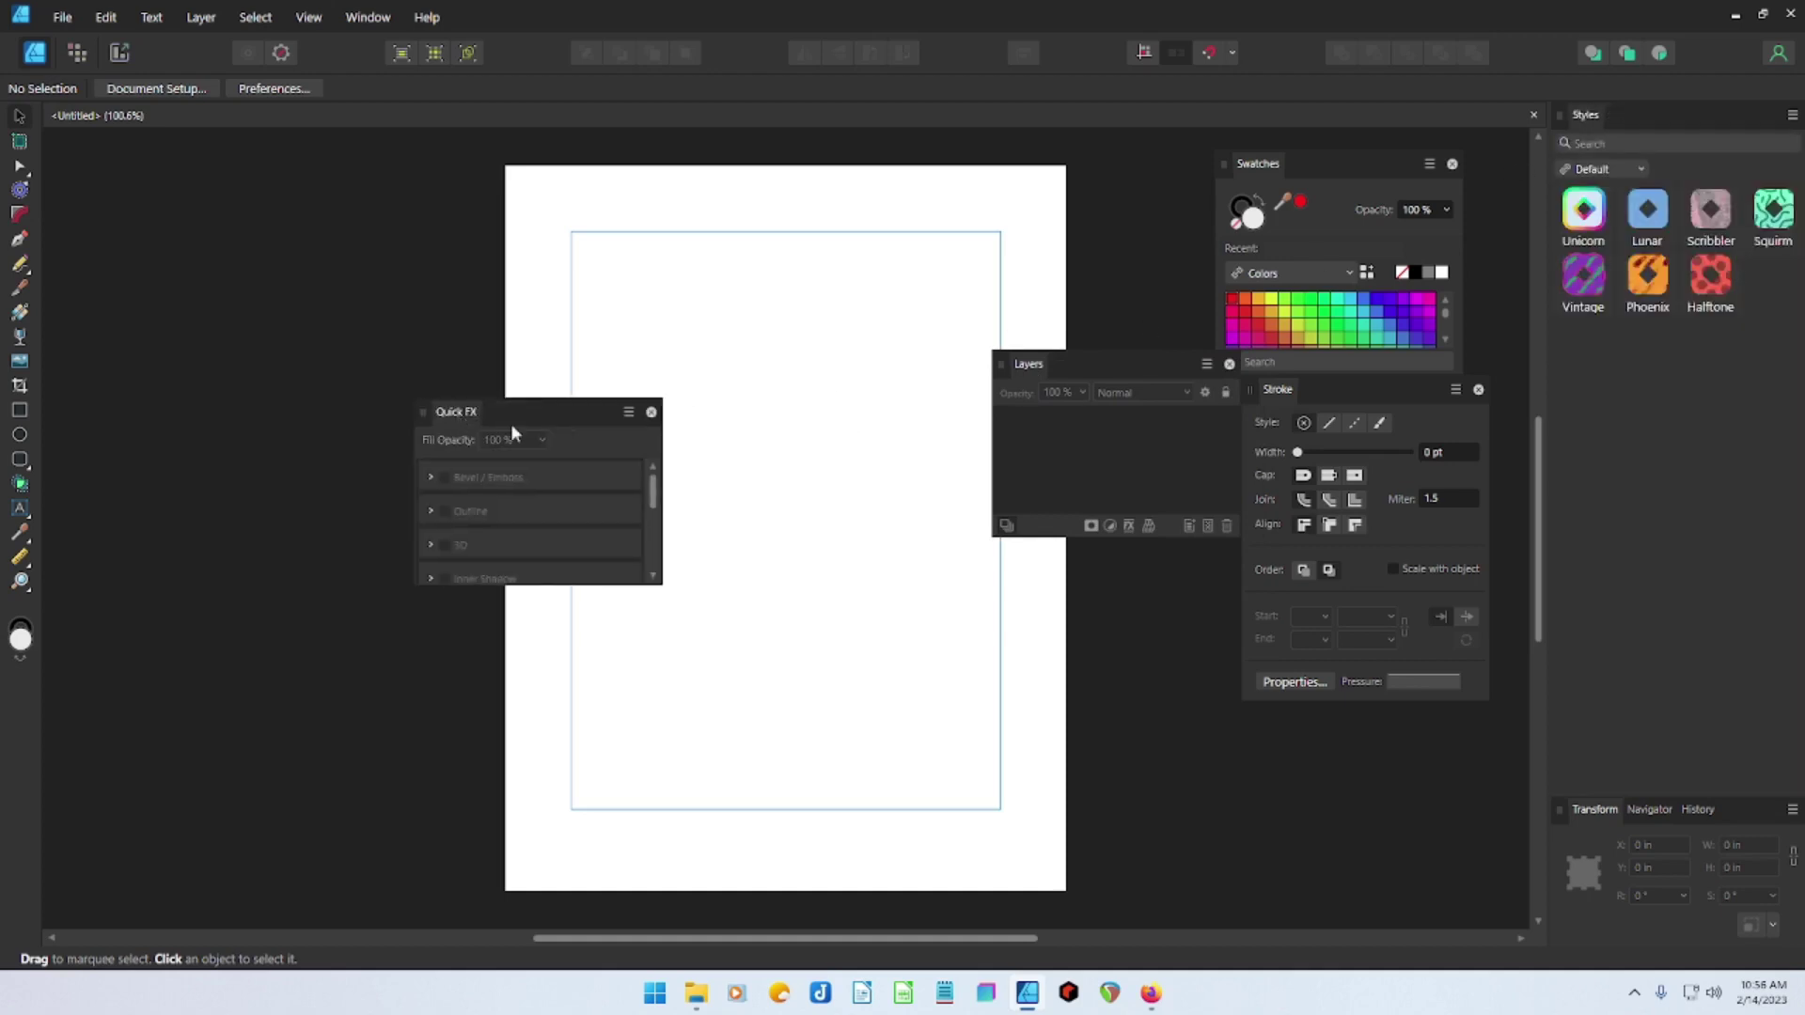
click(654, 412)
drag(1585, 115, 625, 366)
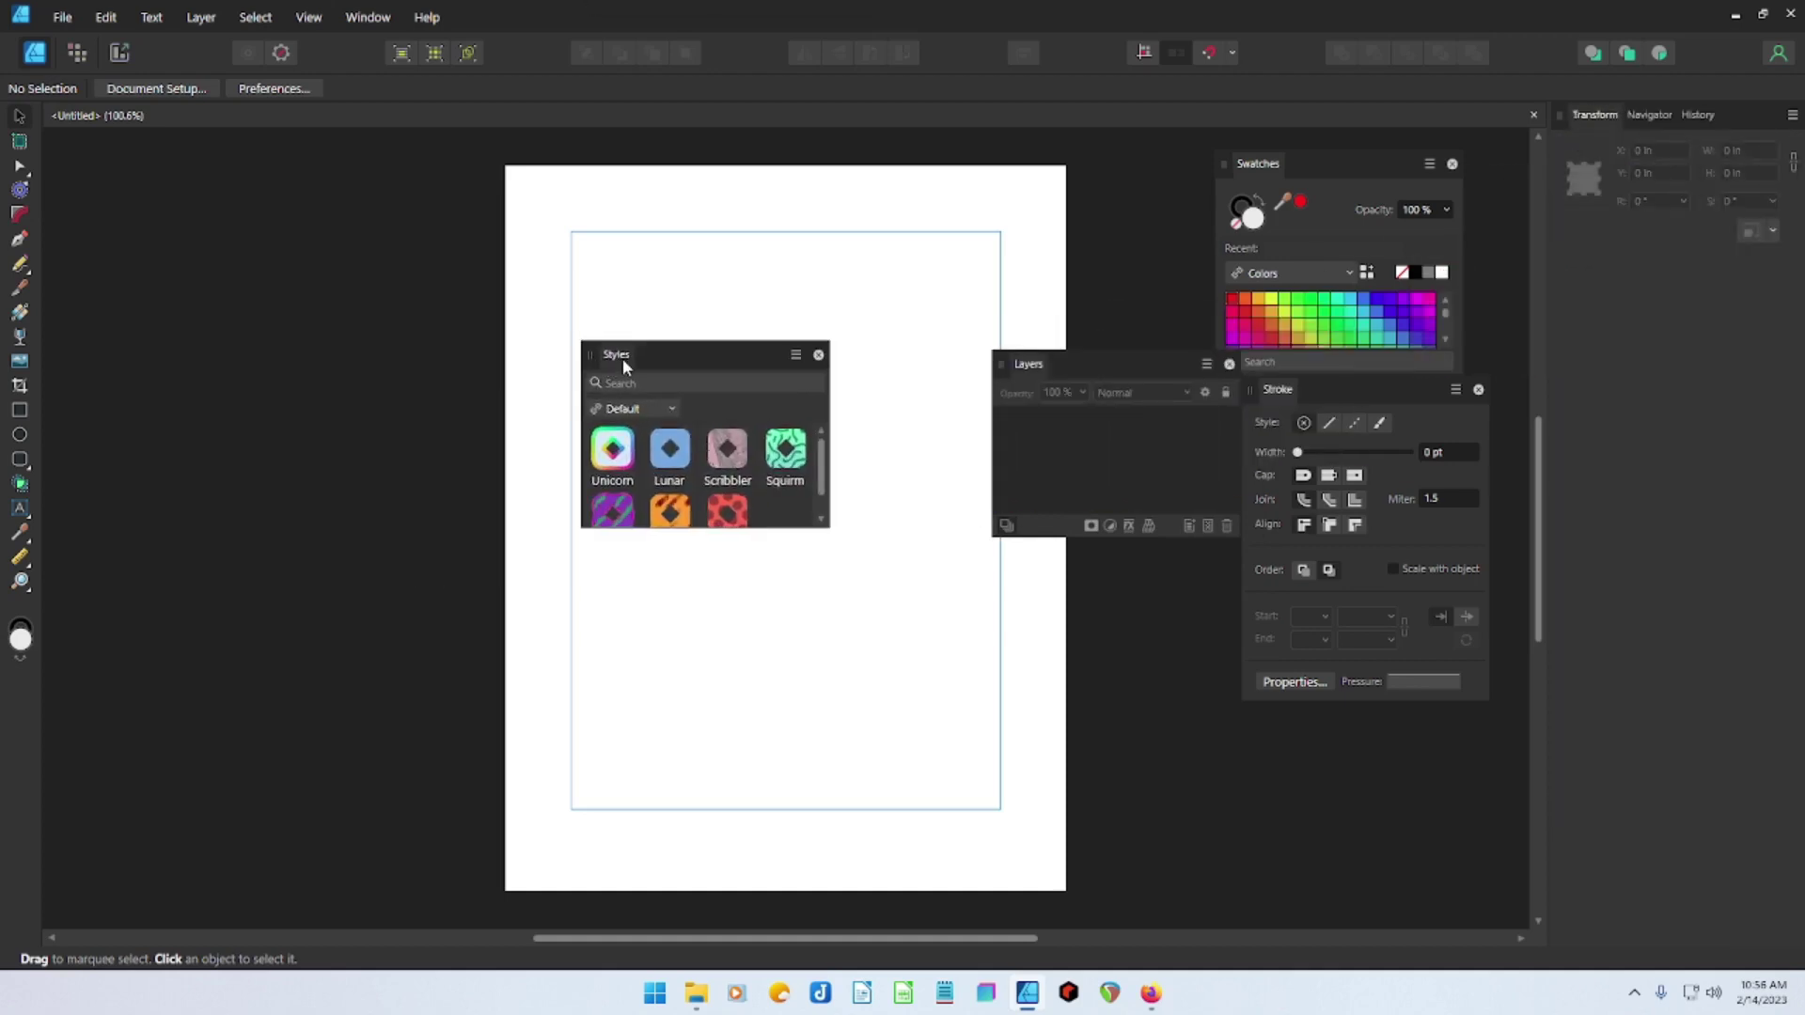
click(818, 355)
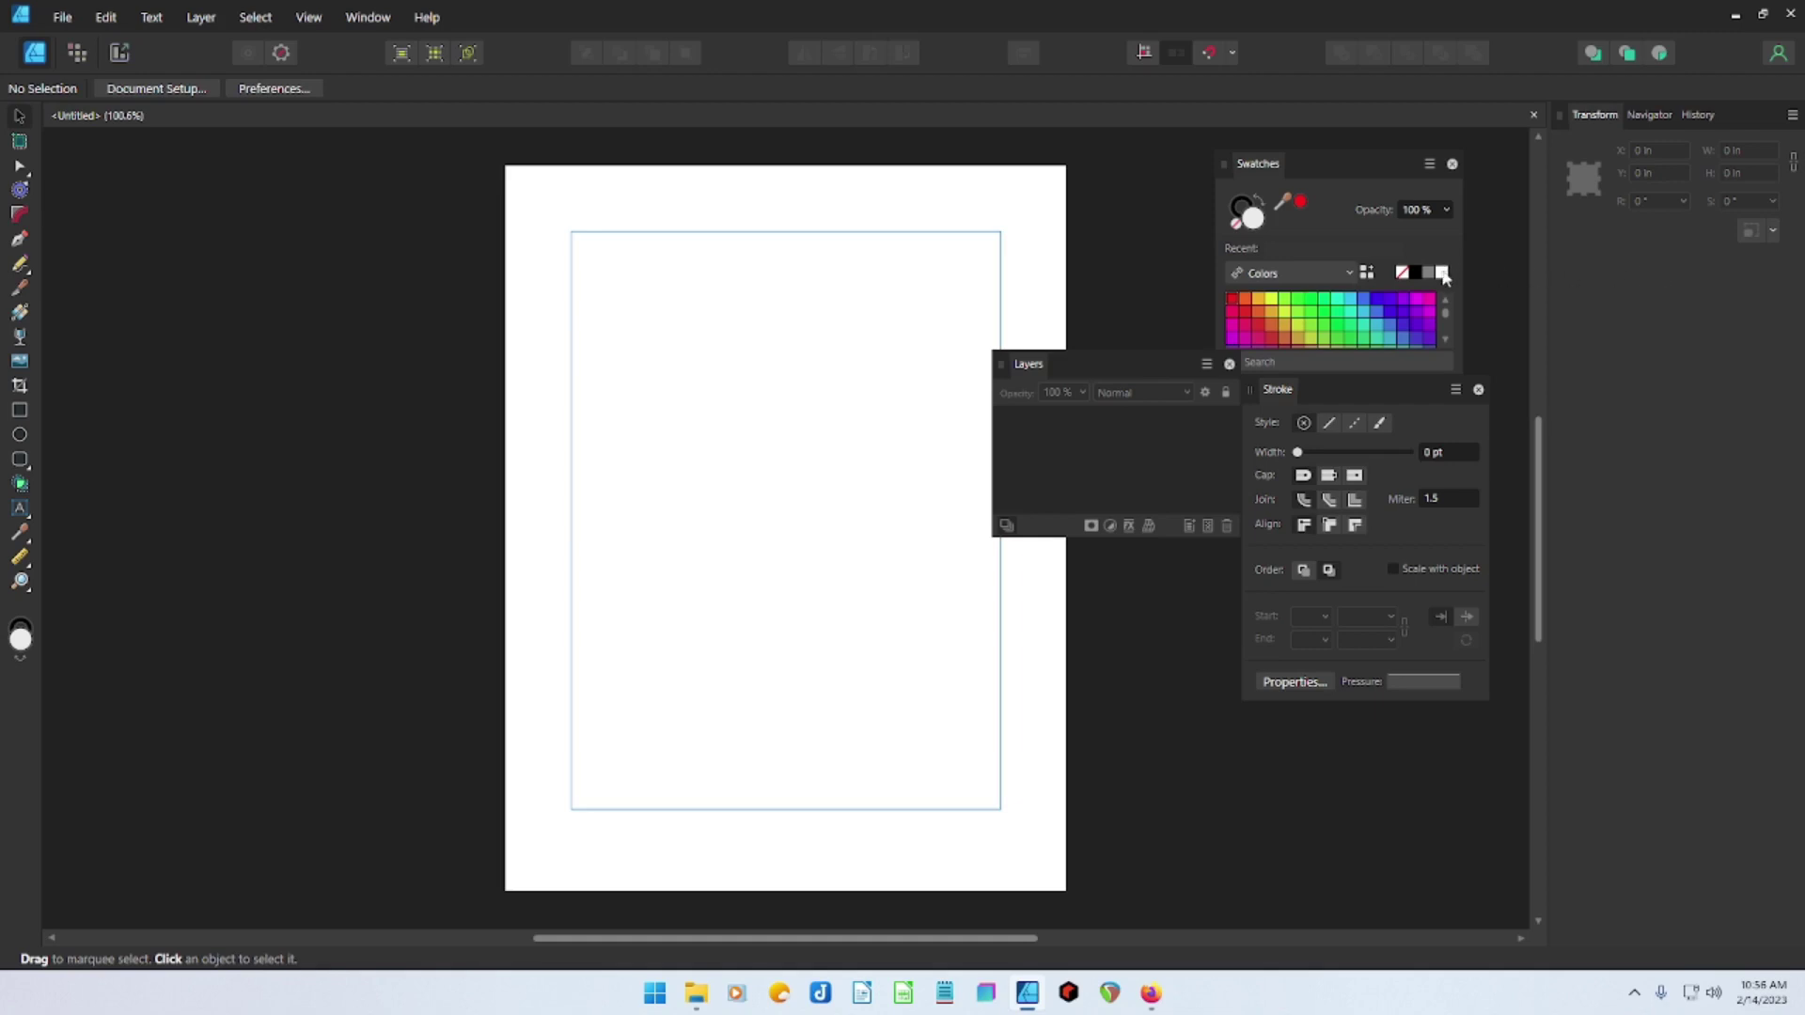
Float the Transform, Navigator and History group, and combine Layers and Stroke with Swatches into one floating group
drag(1260, 174, 1598, 120)
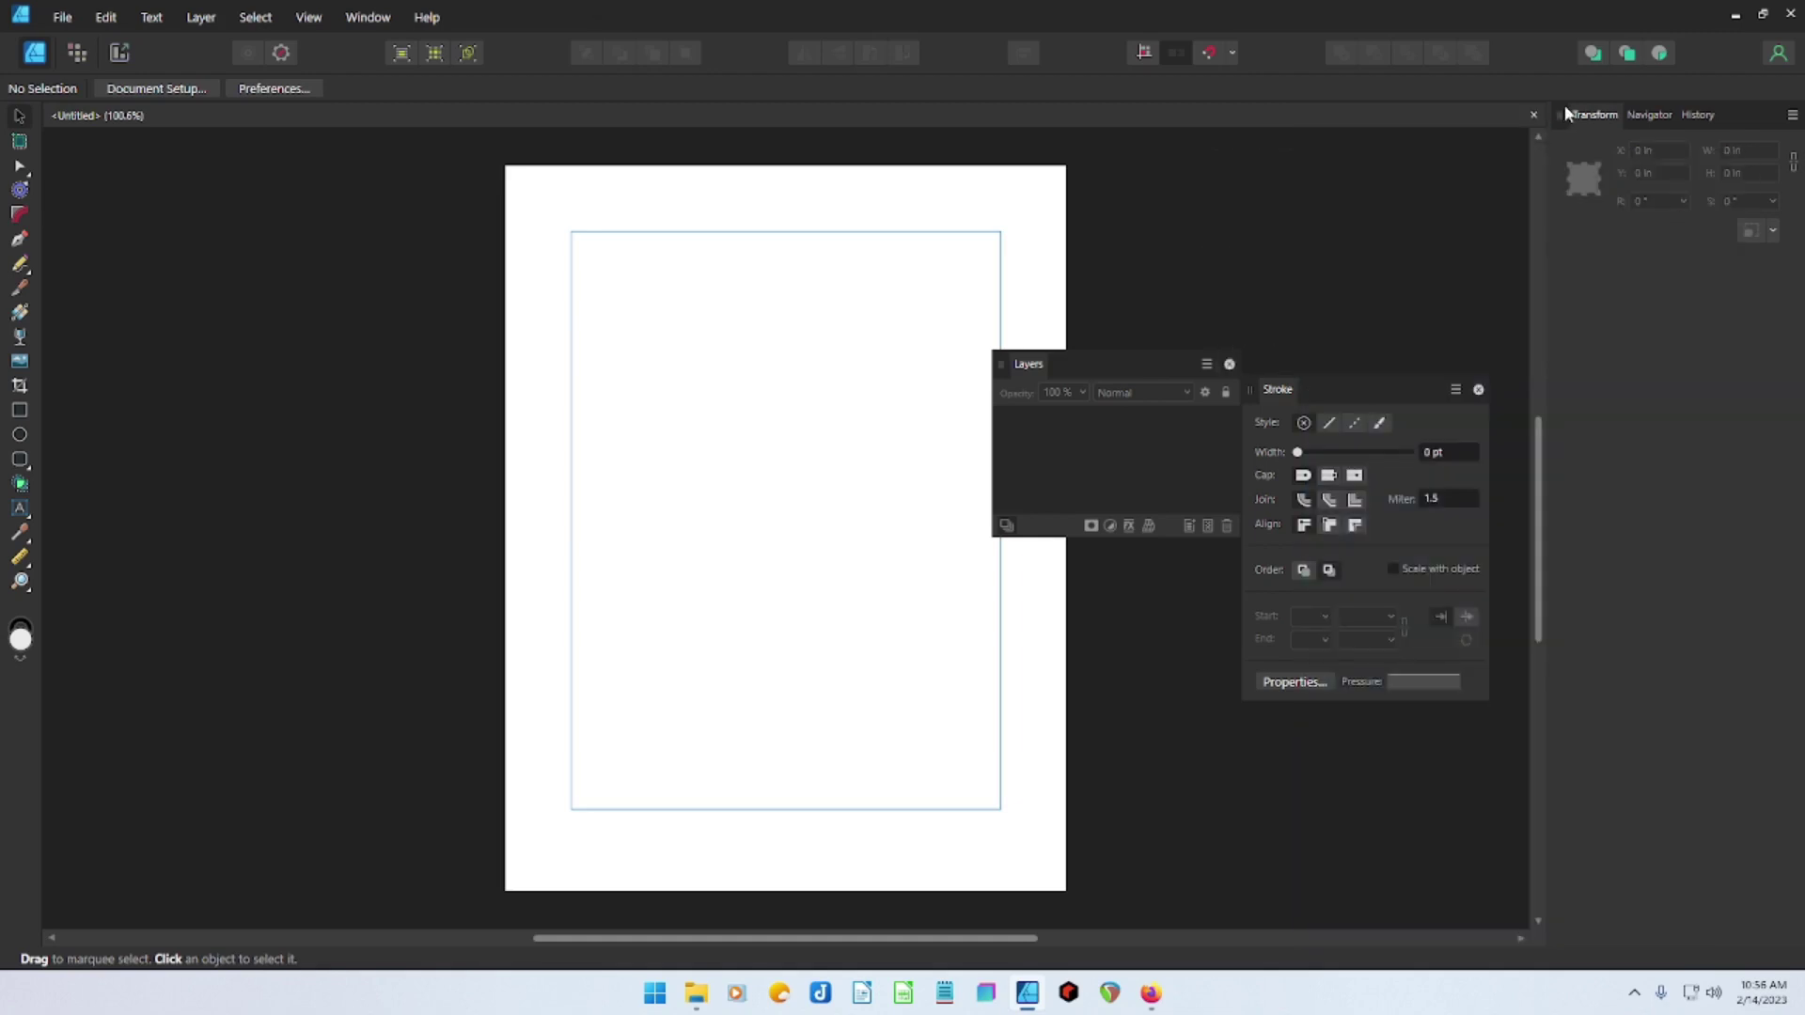
drag(1747, 122, 457, 444)
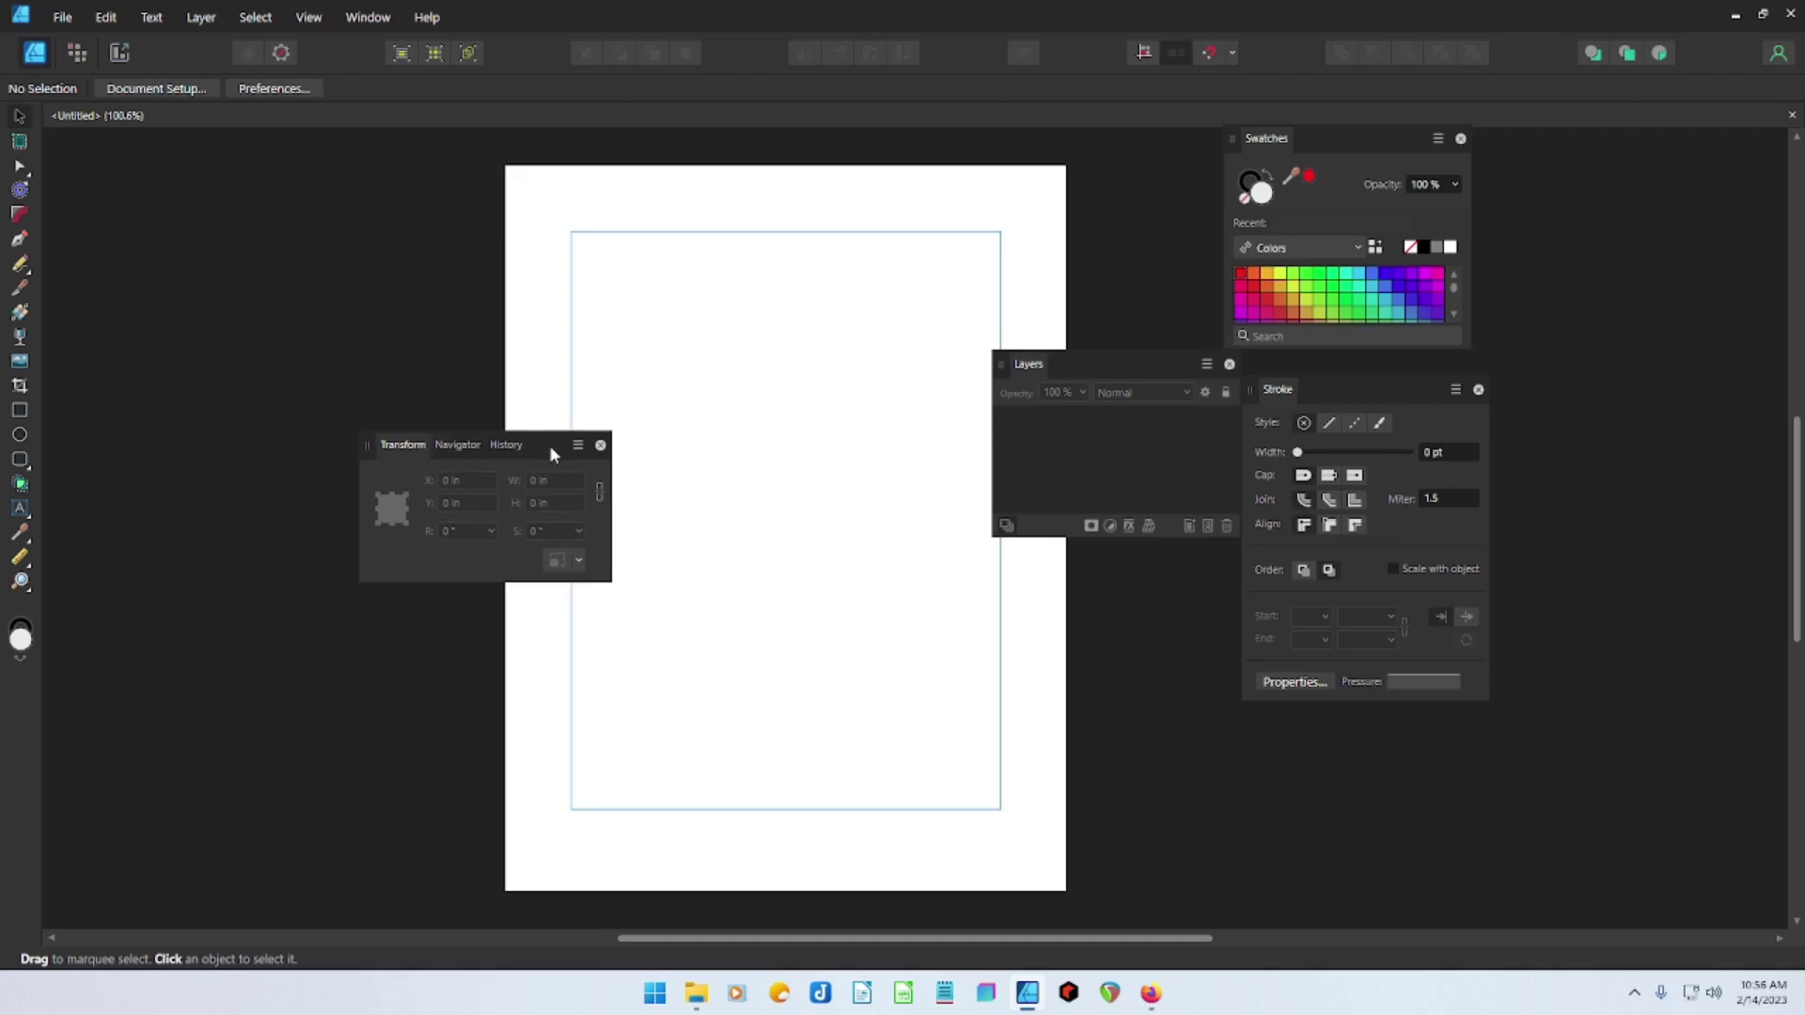
drag(1027, 364, 1301, 140)
drag(1287, 389, 1322, 167)
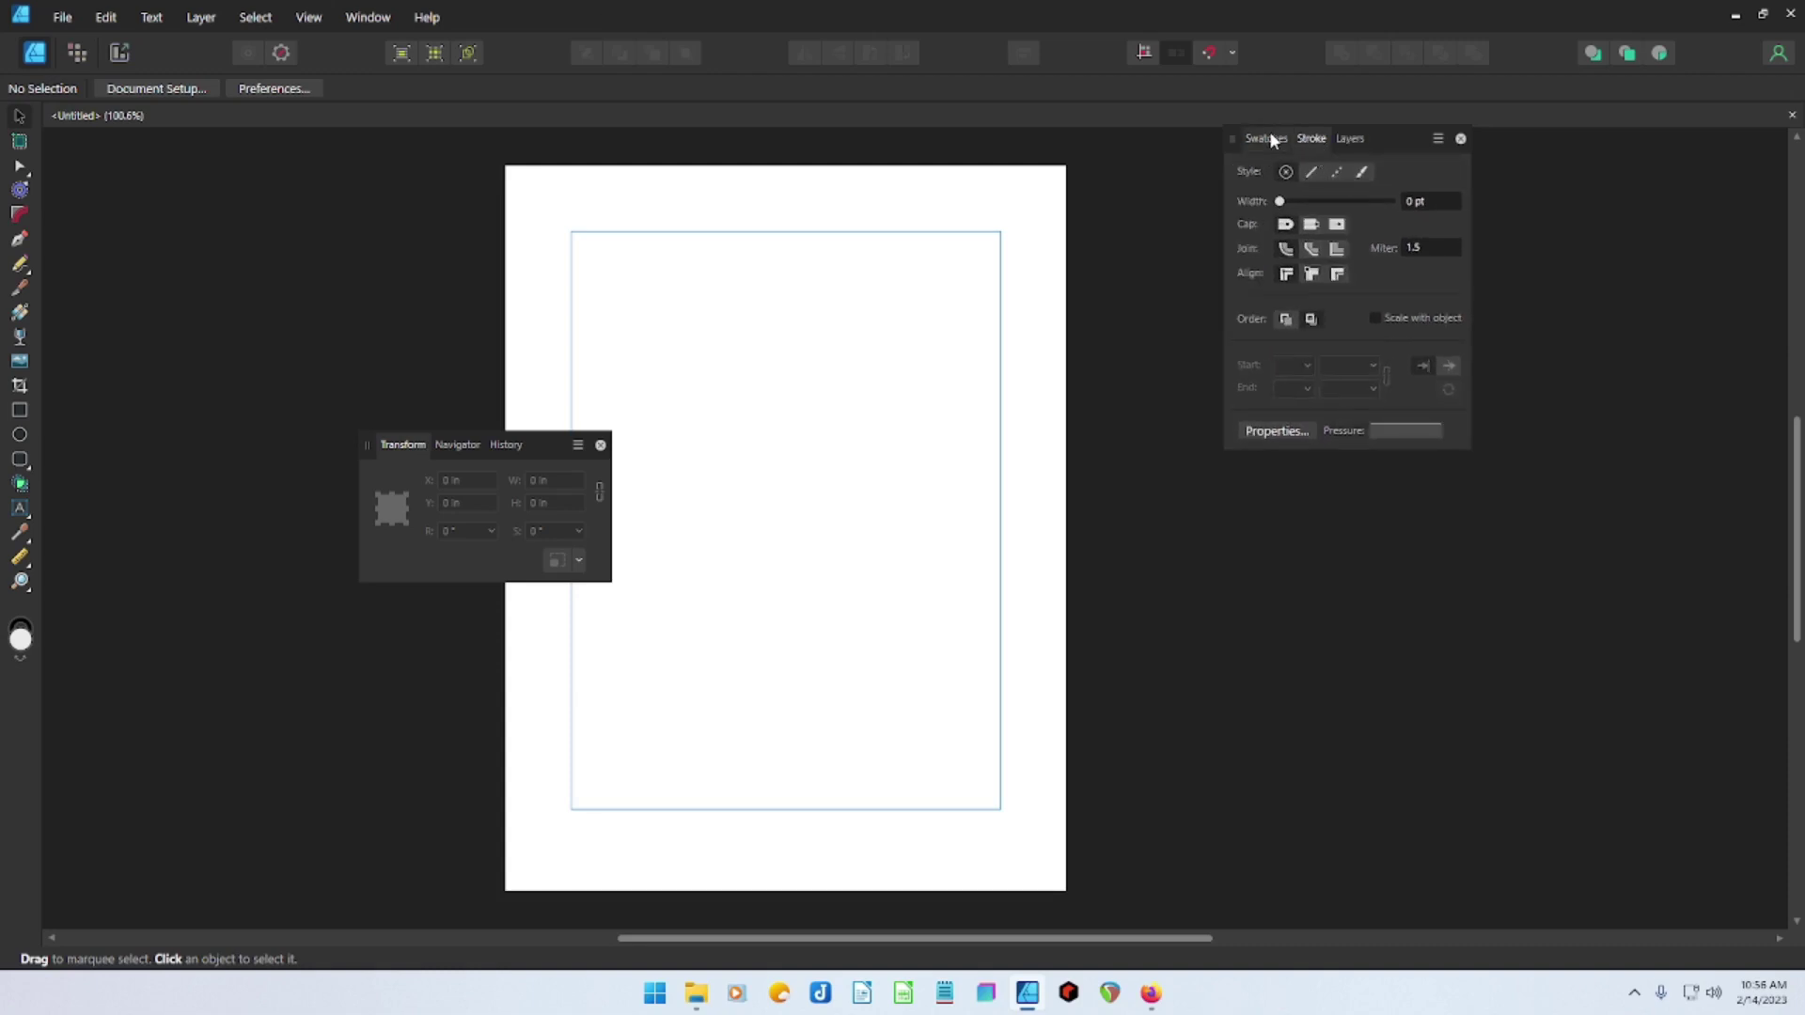
click(1270, 138)
click(1310, 138)
click(1351, 139)
Dock Swatches and Stroke together at the canvas edge opposite the toolbox, with Layers docked separately beneath them
mouse_move(1357, 146)
mouse_down()
mouse_move(1334, 342)
mouse_move(1278, 521)
mouse_move(1273, 476)
mouse_move(1784, 443)
mouse_move(1739, 579)
mouse_move(1798, 583)
mouse_up()
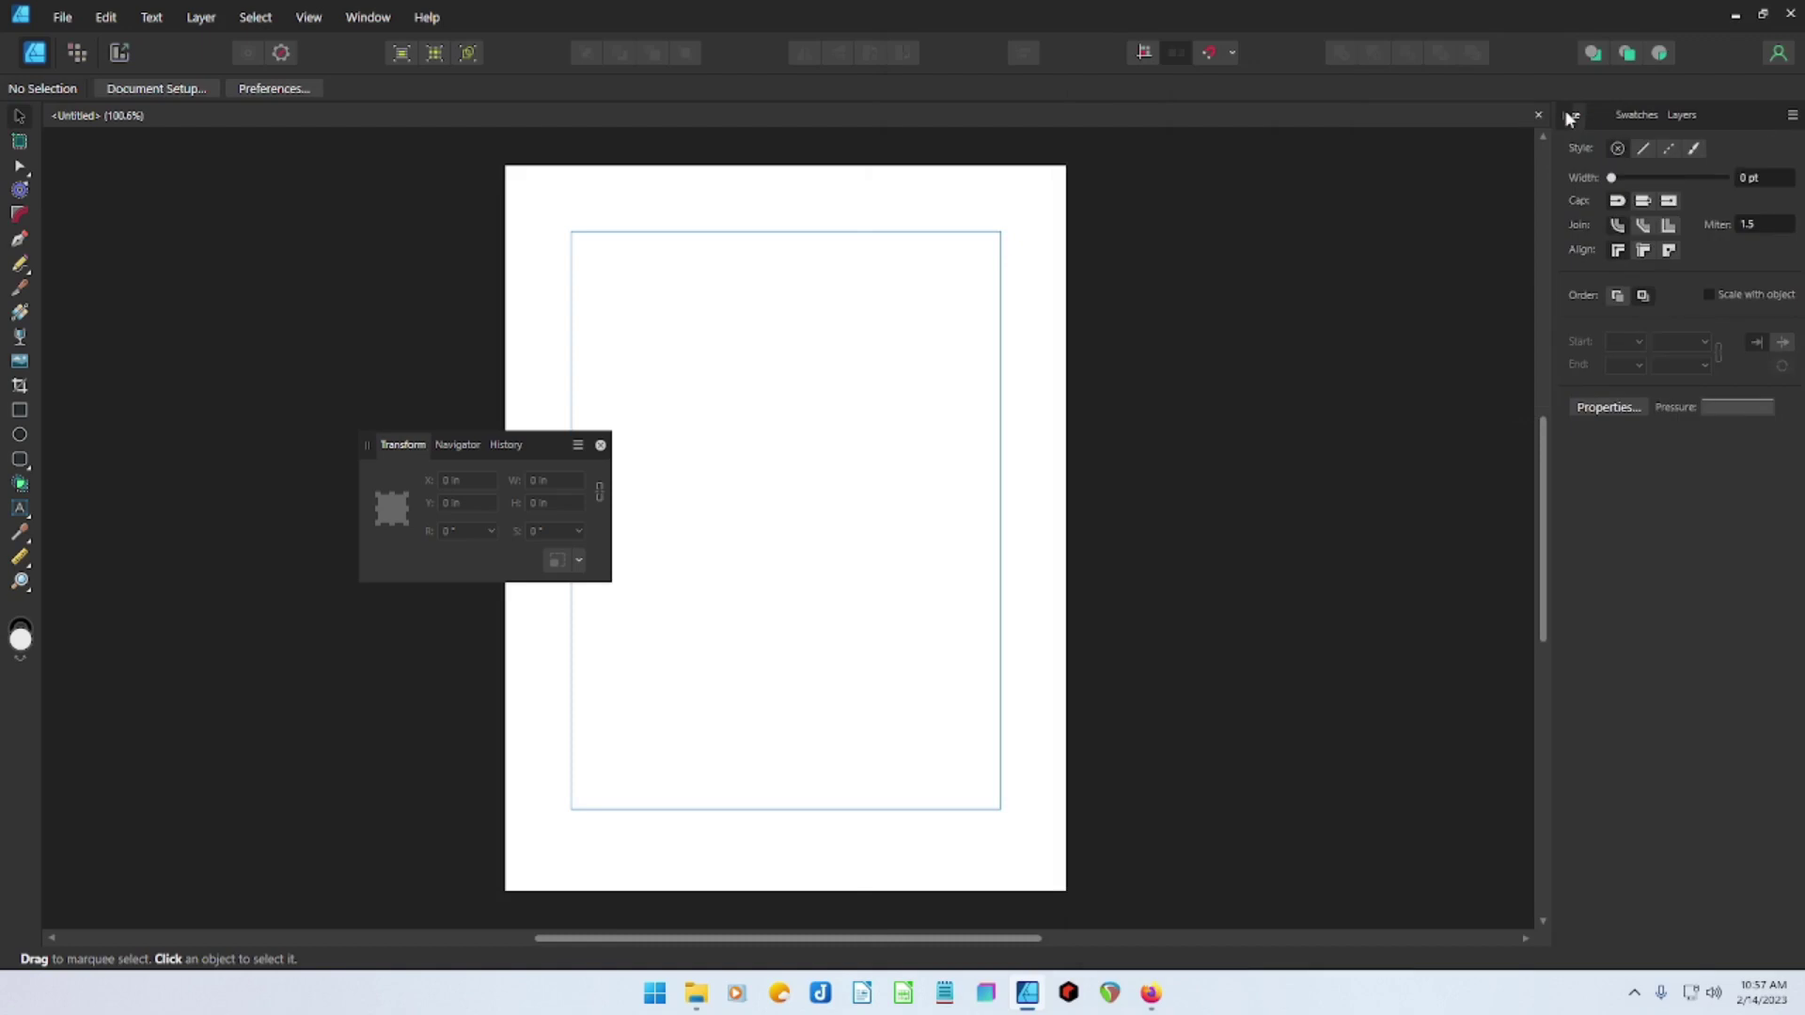
drag(1565, 98, 1327, 183)
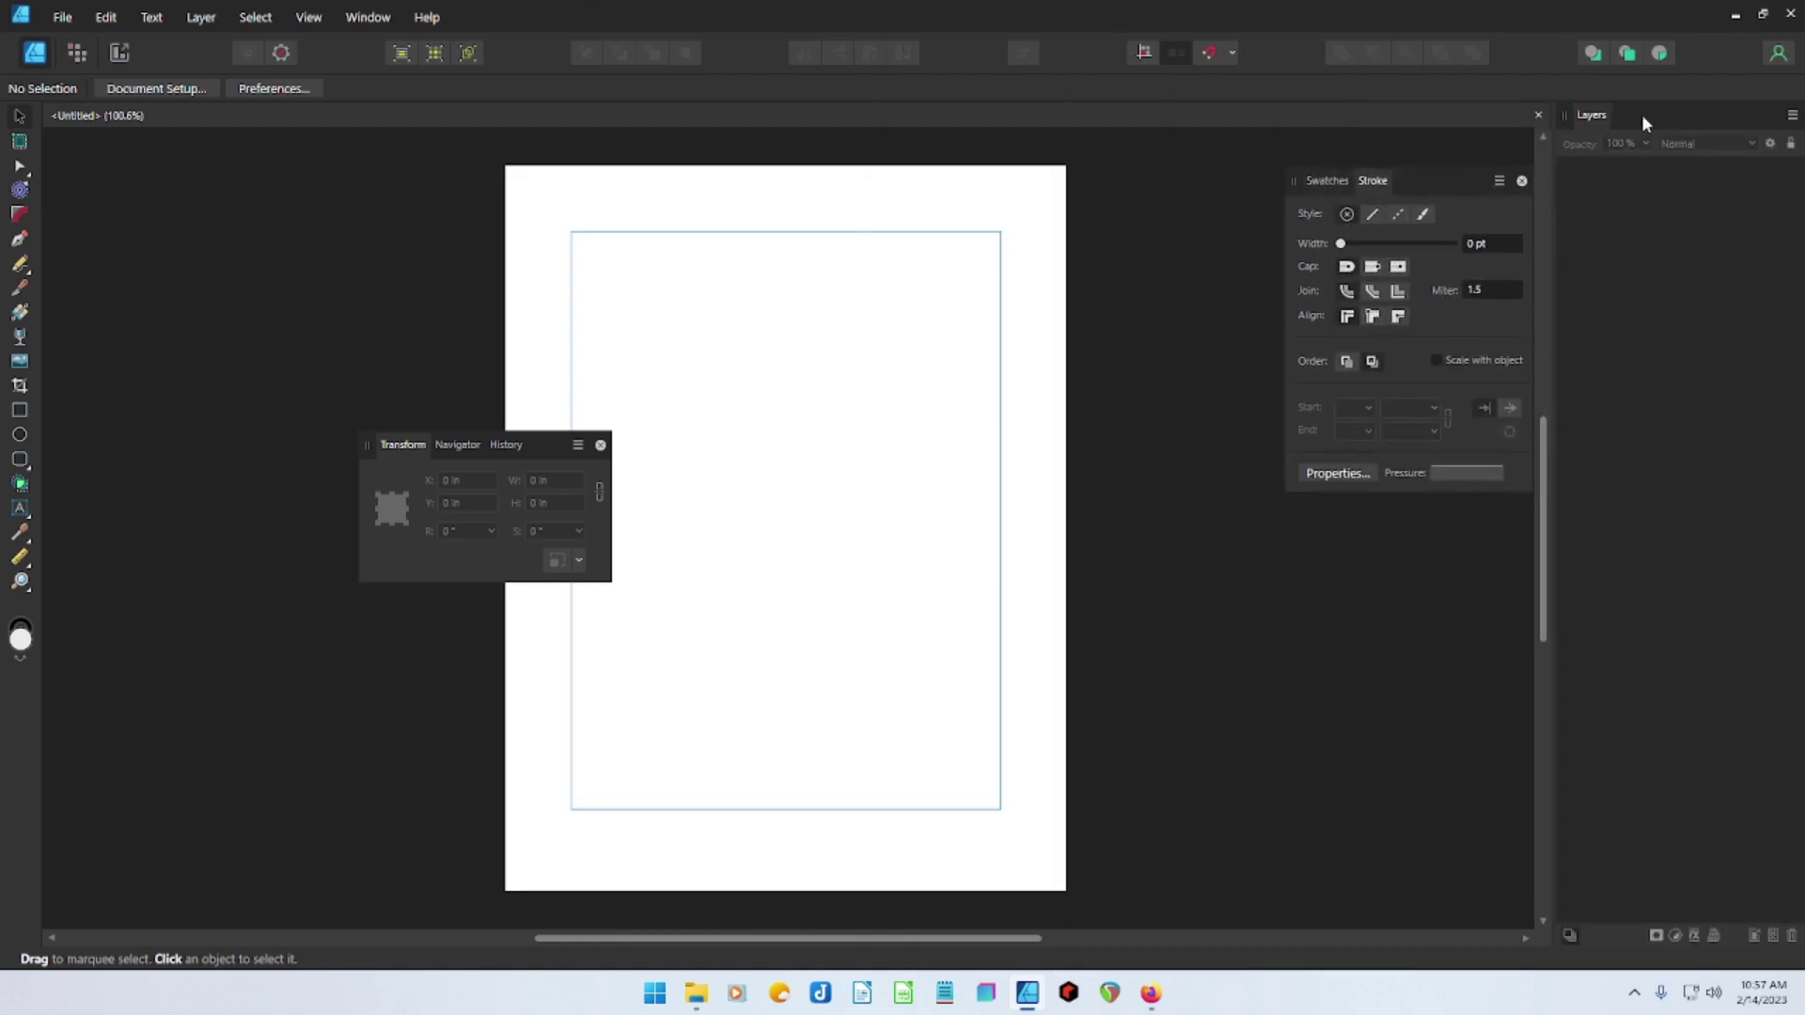
mouse_move(1436, 183)
mouse_down()
mouse_move(1751, 151)
mouse_move(1792, 311)
mouse_up()
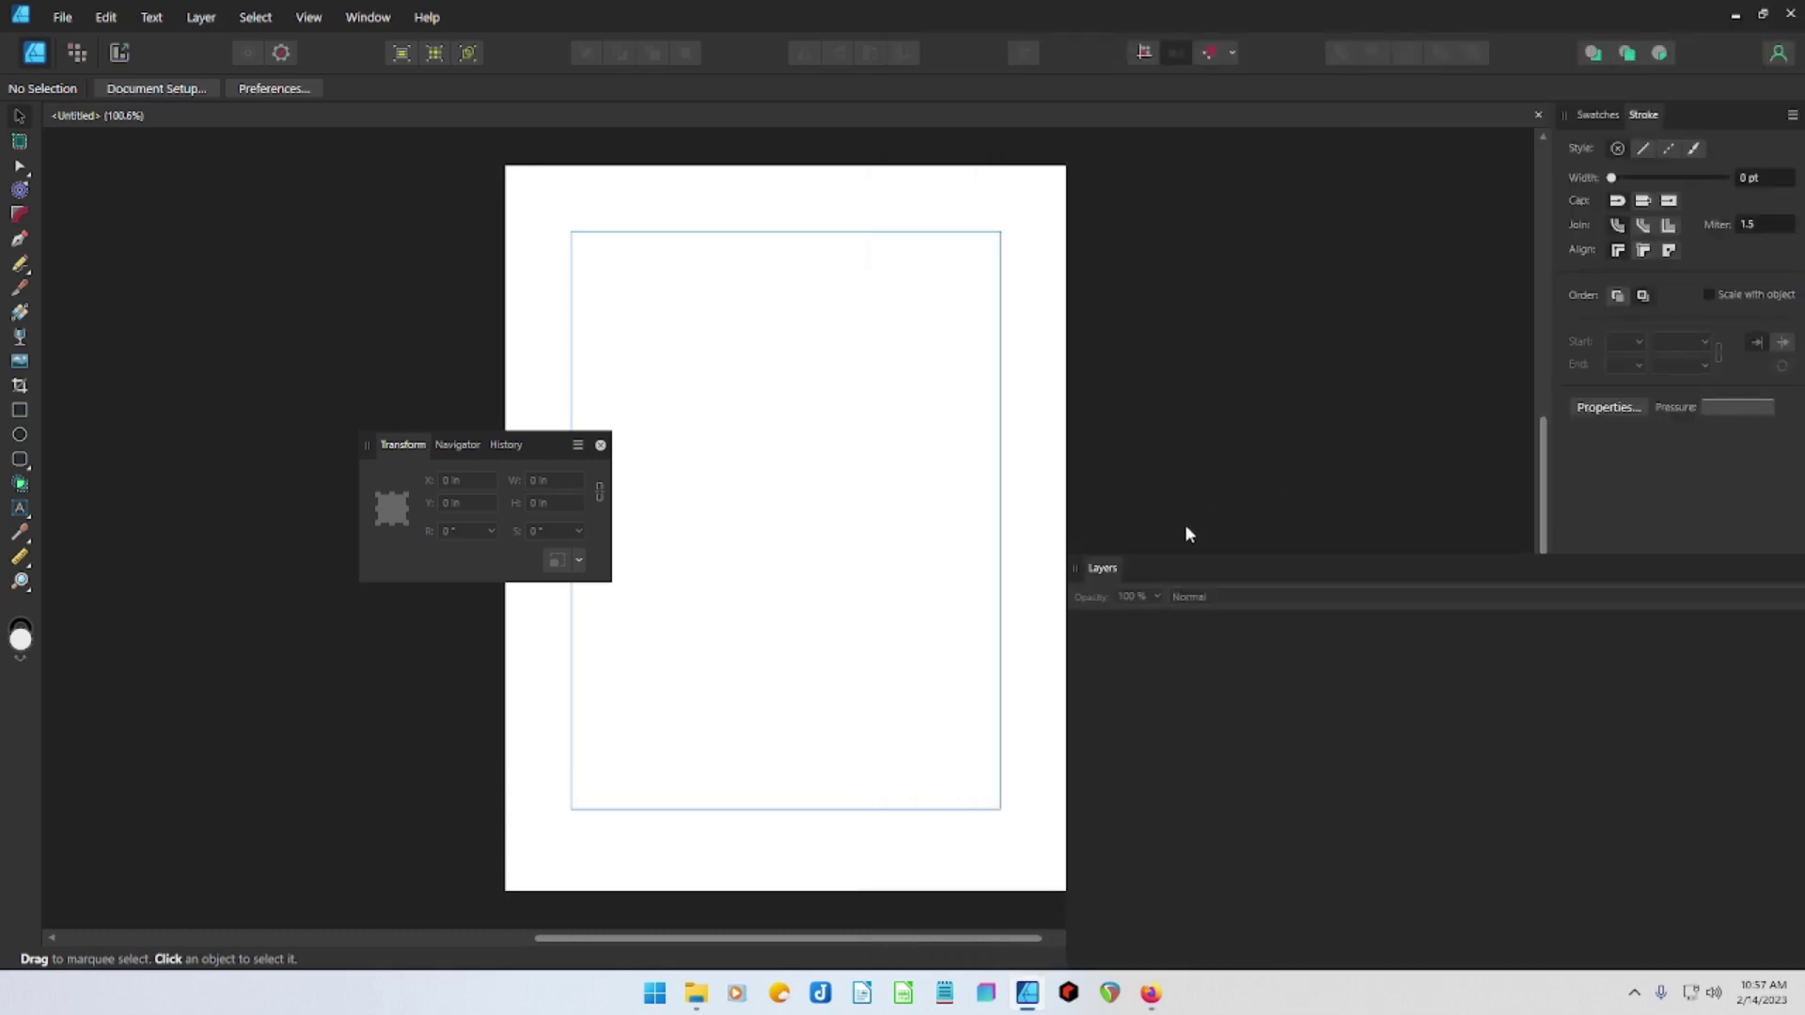
mouse_move(1098, 576)
mouse_down()
mouse_move(1475, 576)
mouse_move(1600, 611)
mouse_move(1610, 939)
mouse_up()
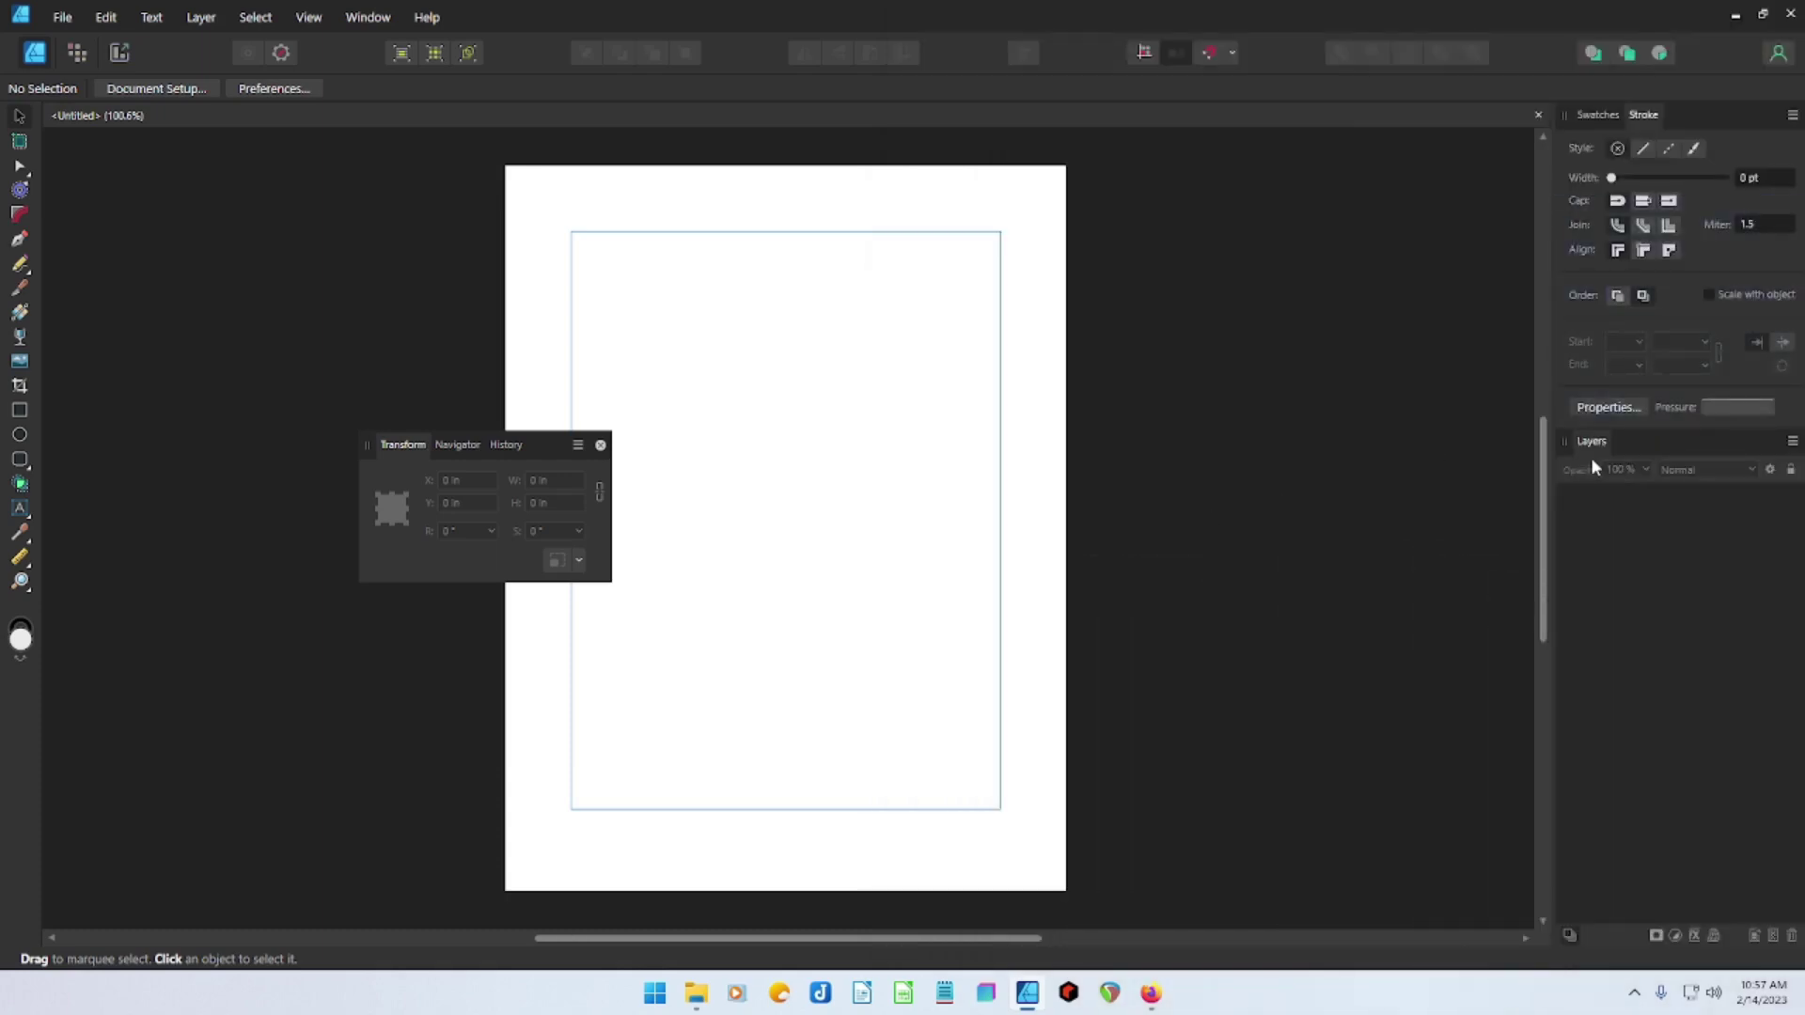
Dock Transform beneath Layers, close Navigator, and group History with Layers, checking that the docked panels switch
drag(402, 450, 1555, 918)
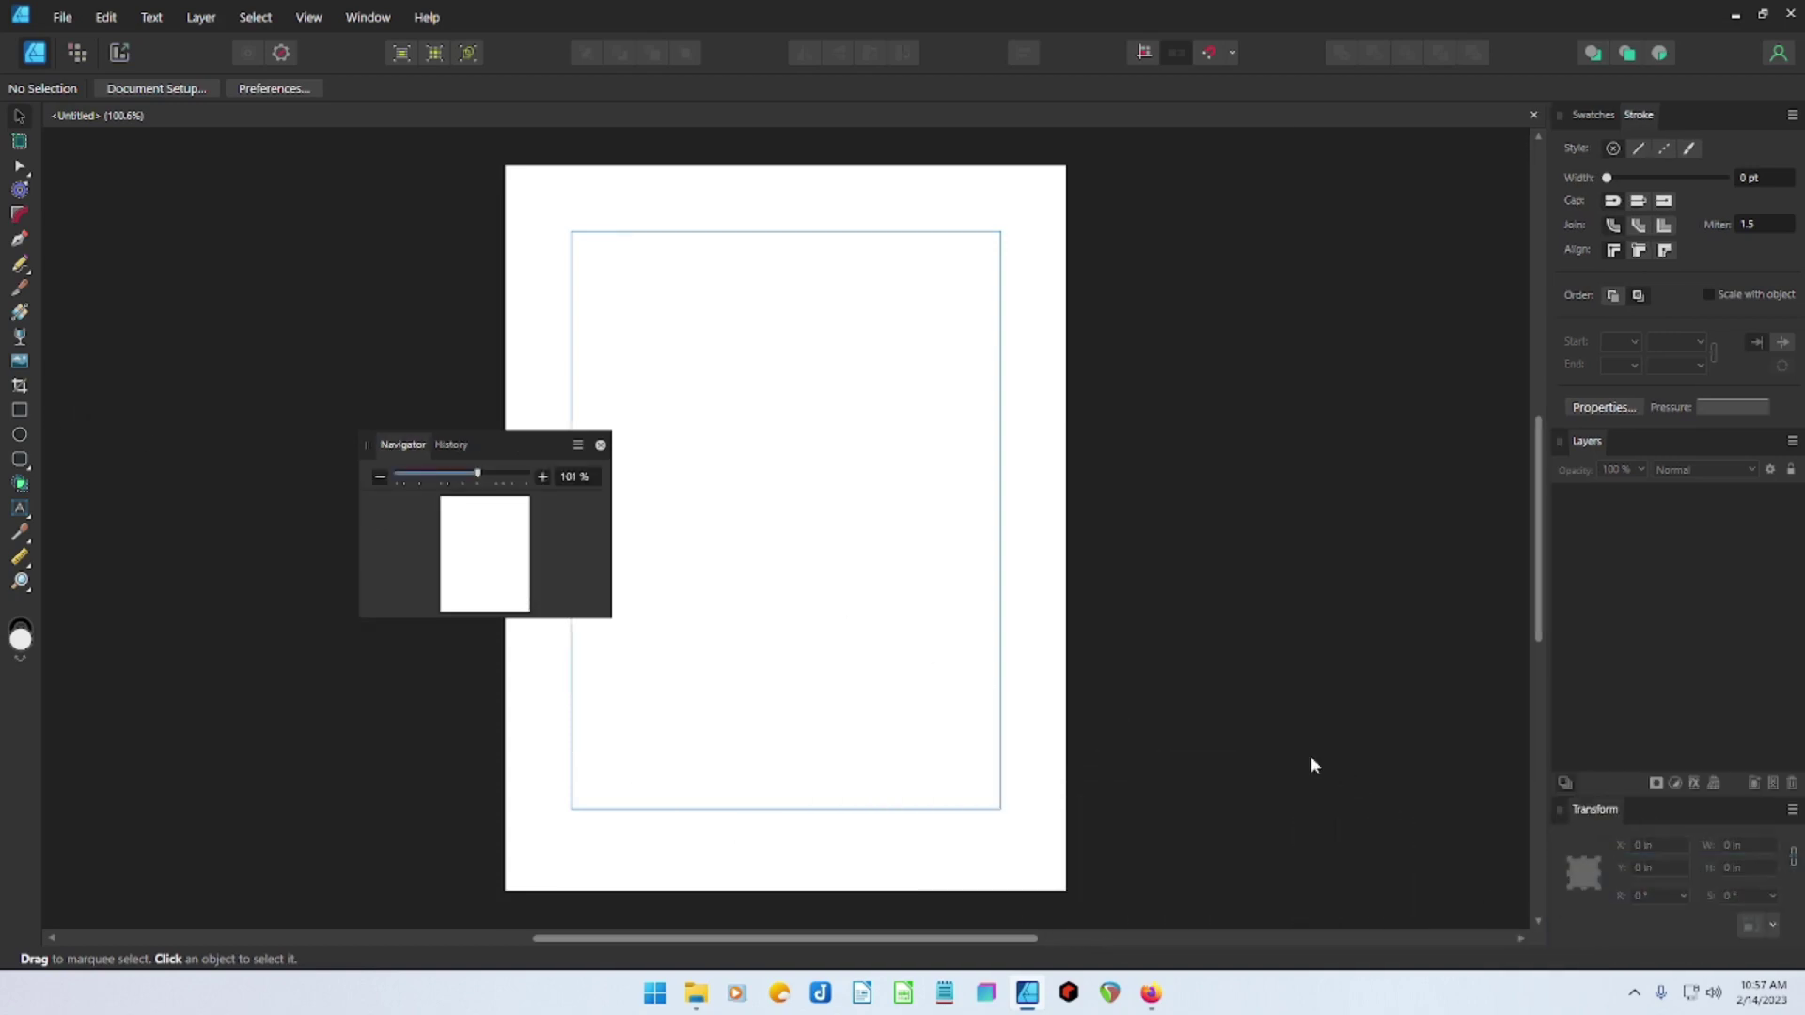
drag(404, 443, 1102, 481)
click(1295, 483)
drag(403, 444, 1633, 447)
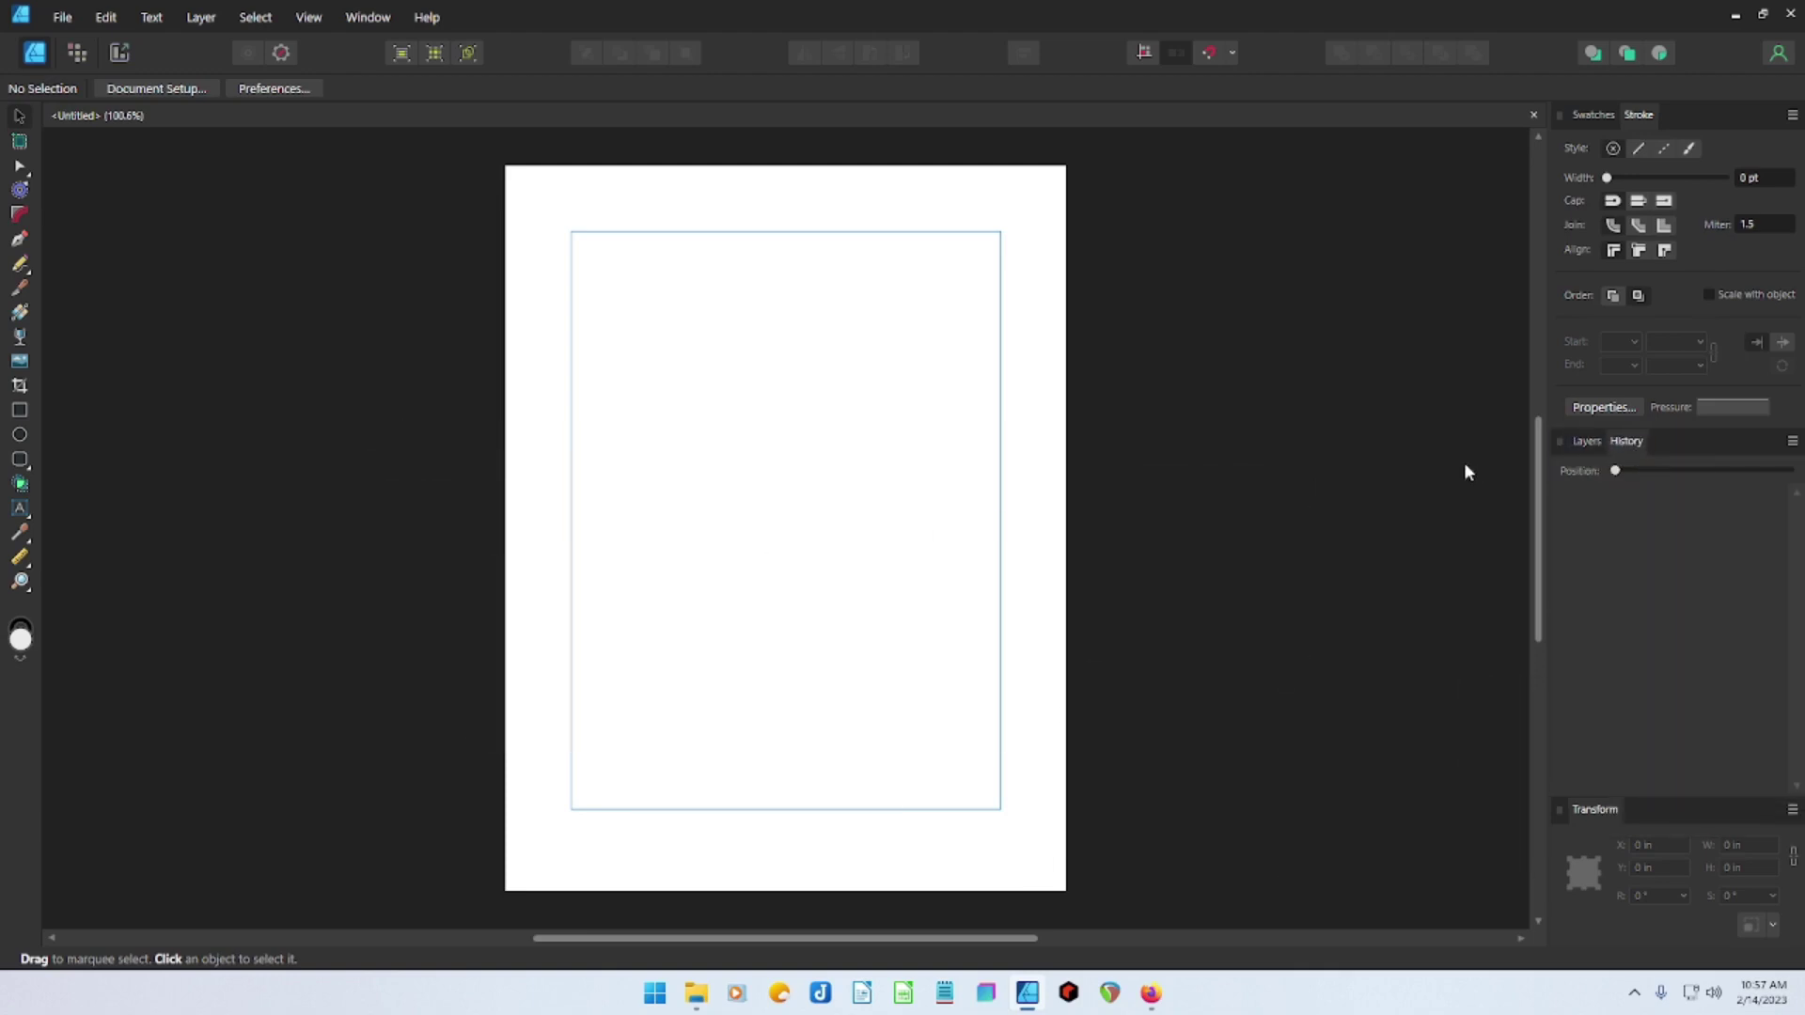
click(1585, 444)
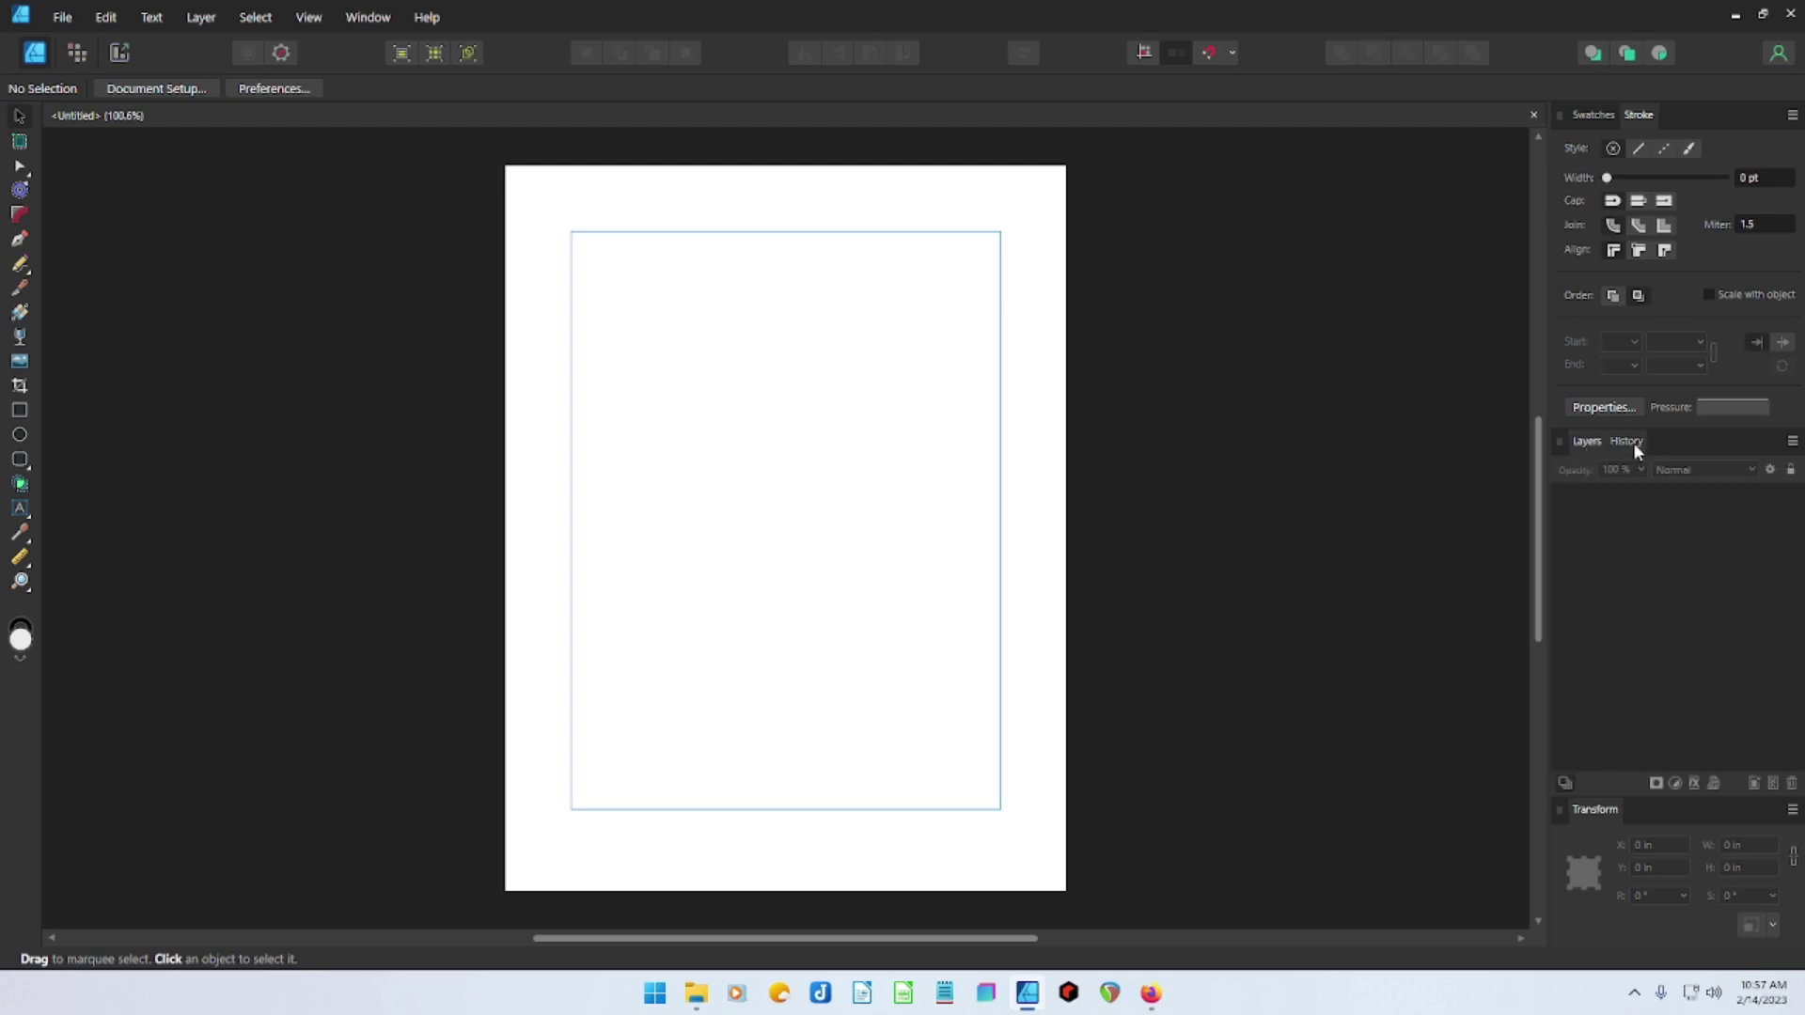
click(1633, 443)
click(1595, 114)
click(1640, 117)
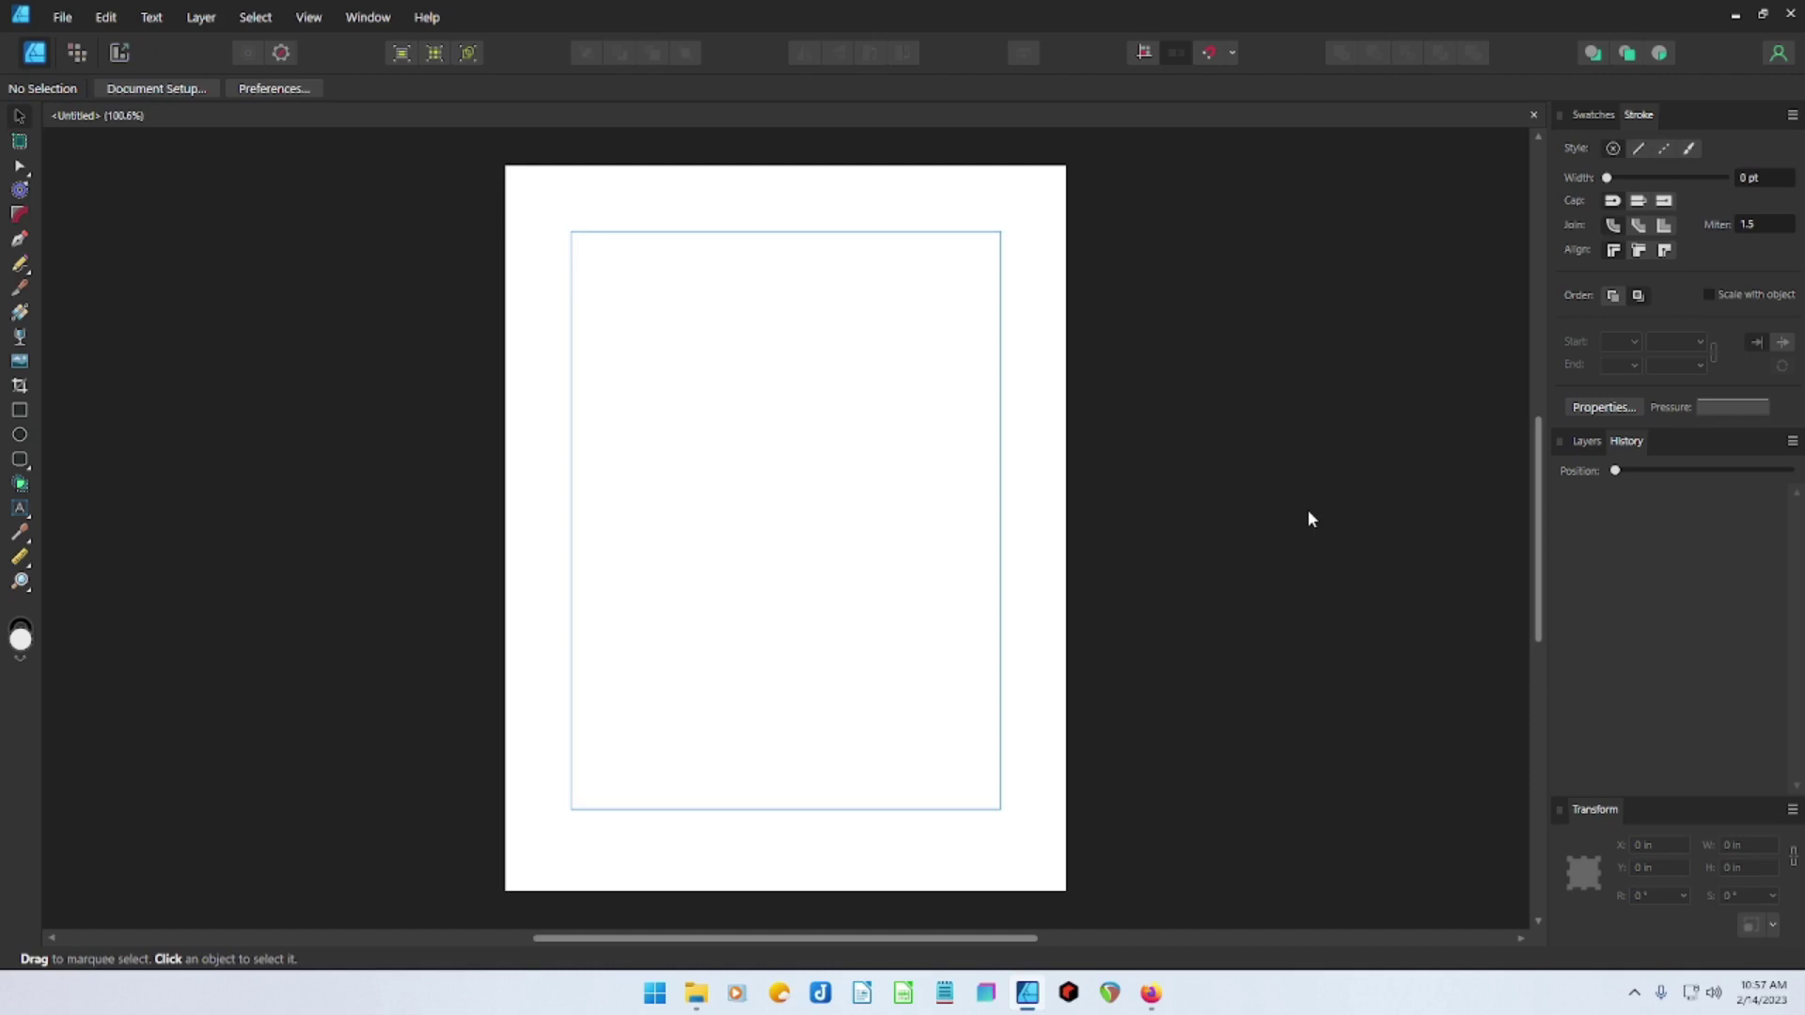
Enable snapping and review its guide, spread, margin and bounding box options
click(1211, 55)
click(1233, 53)
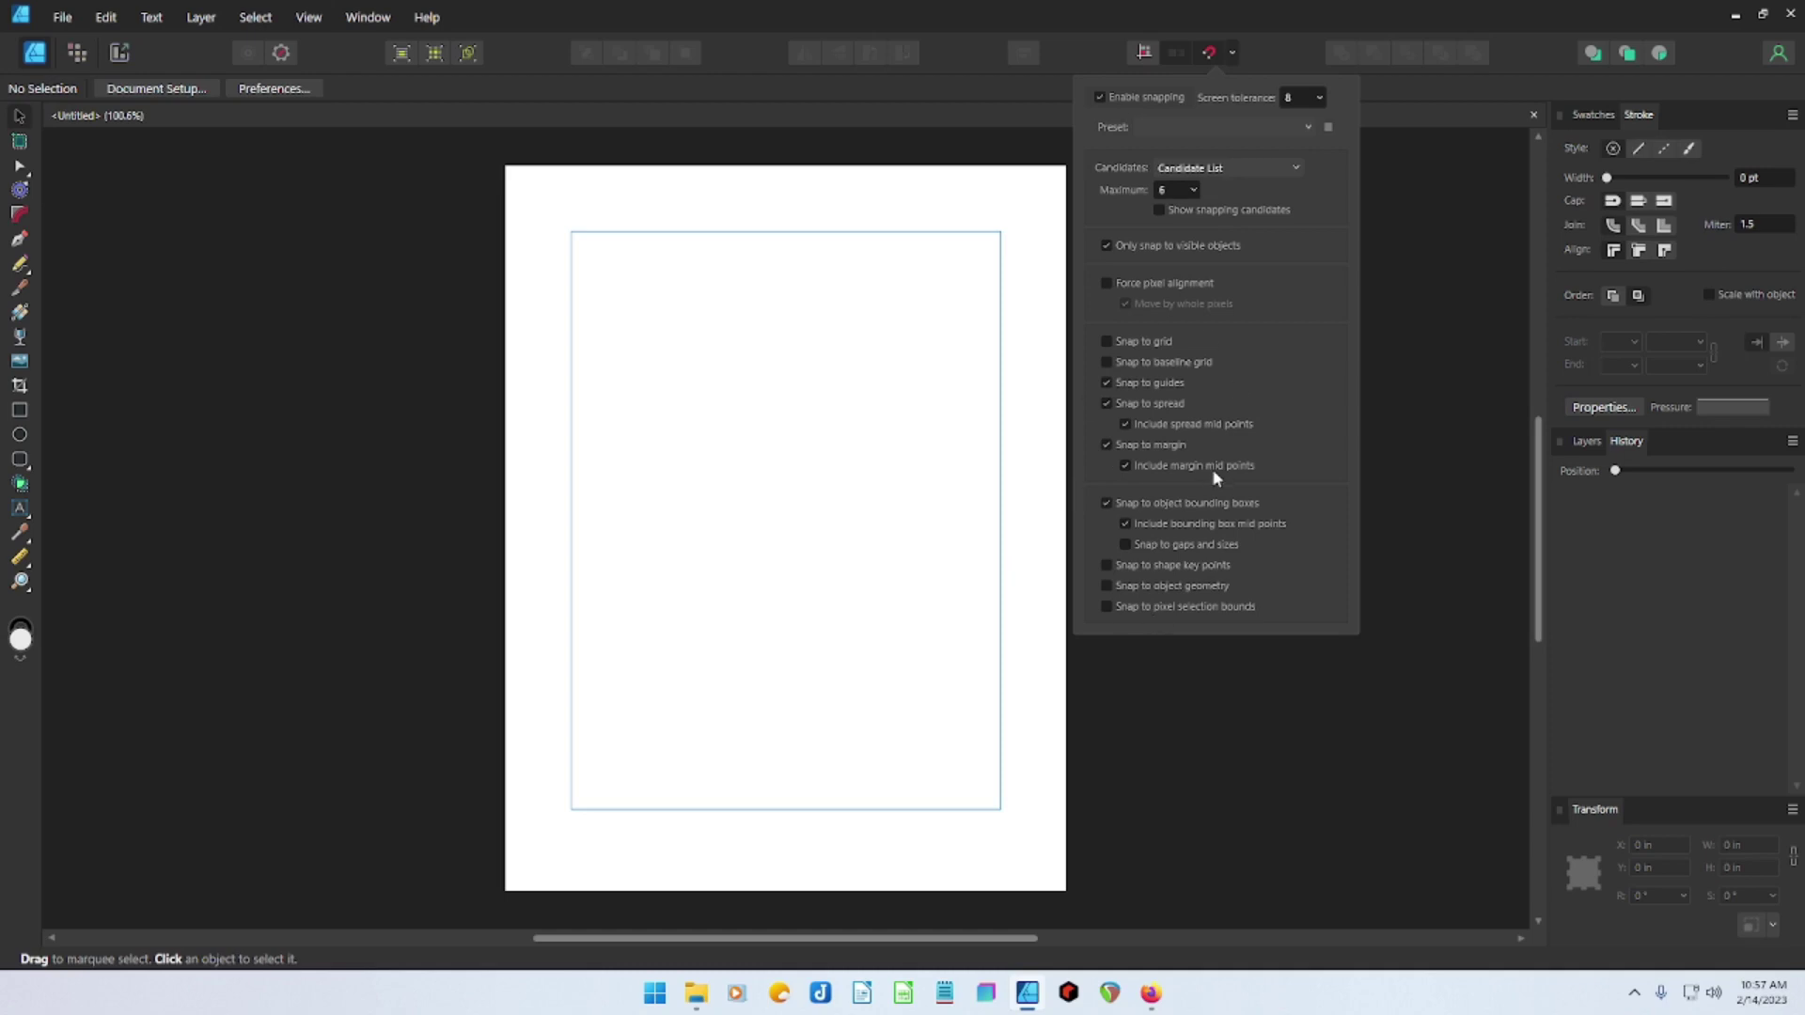
click(1429, 442)
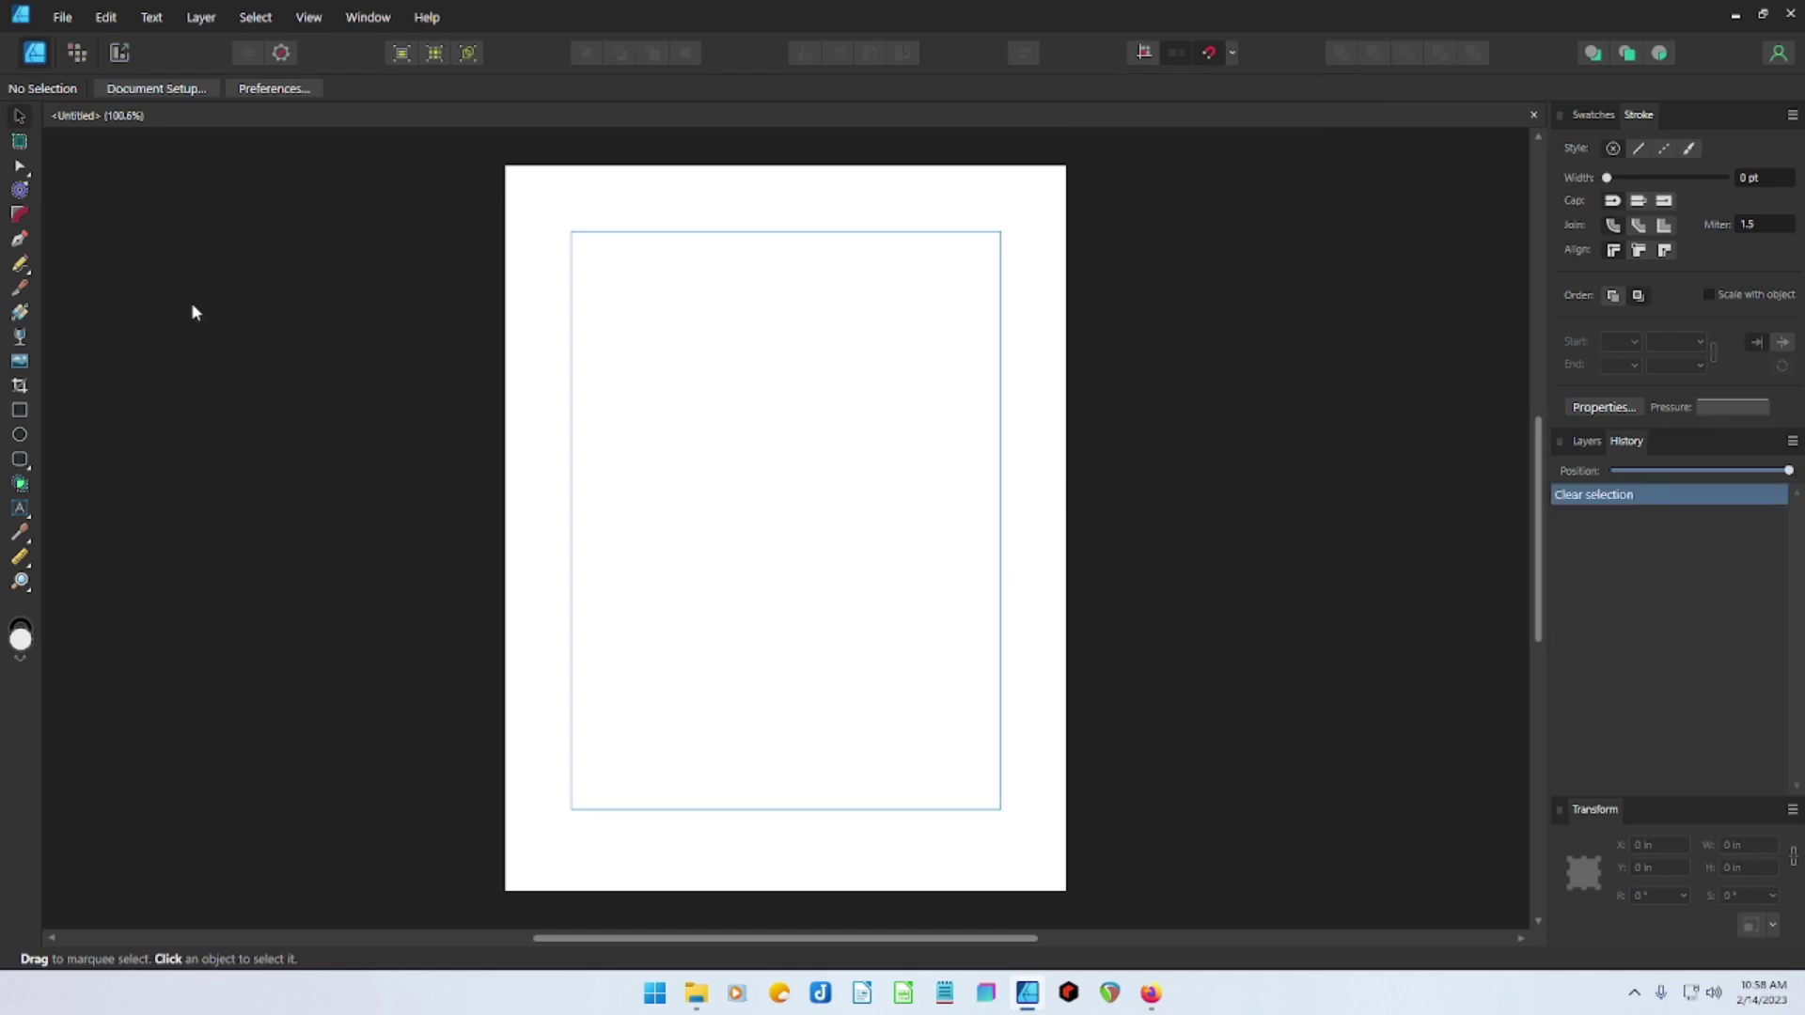
Show the Character panel and dock it beside the toolbox
click(355, 19)
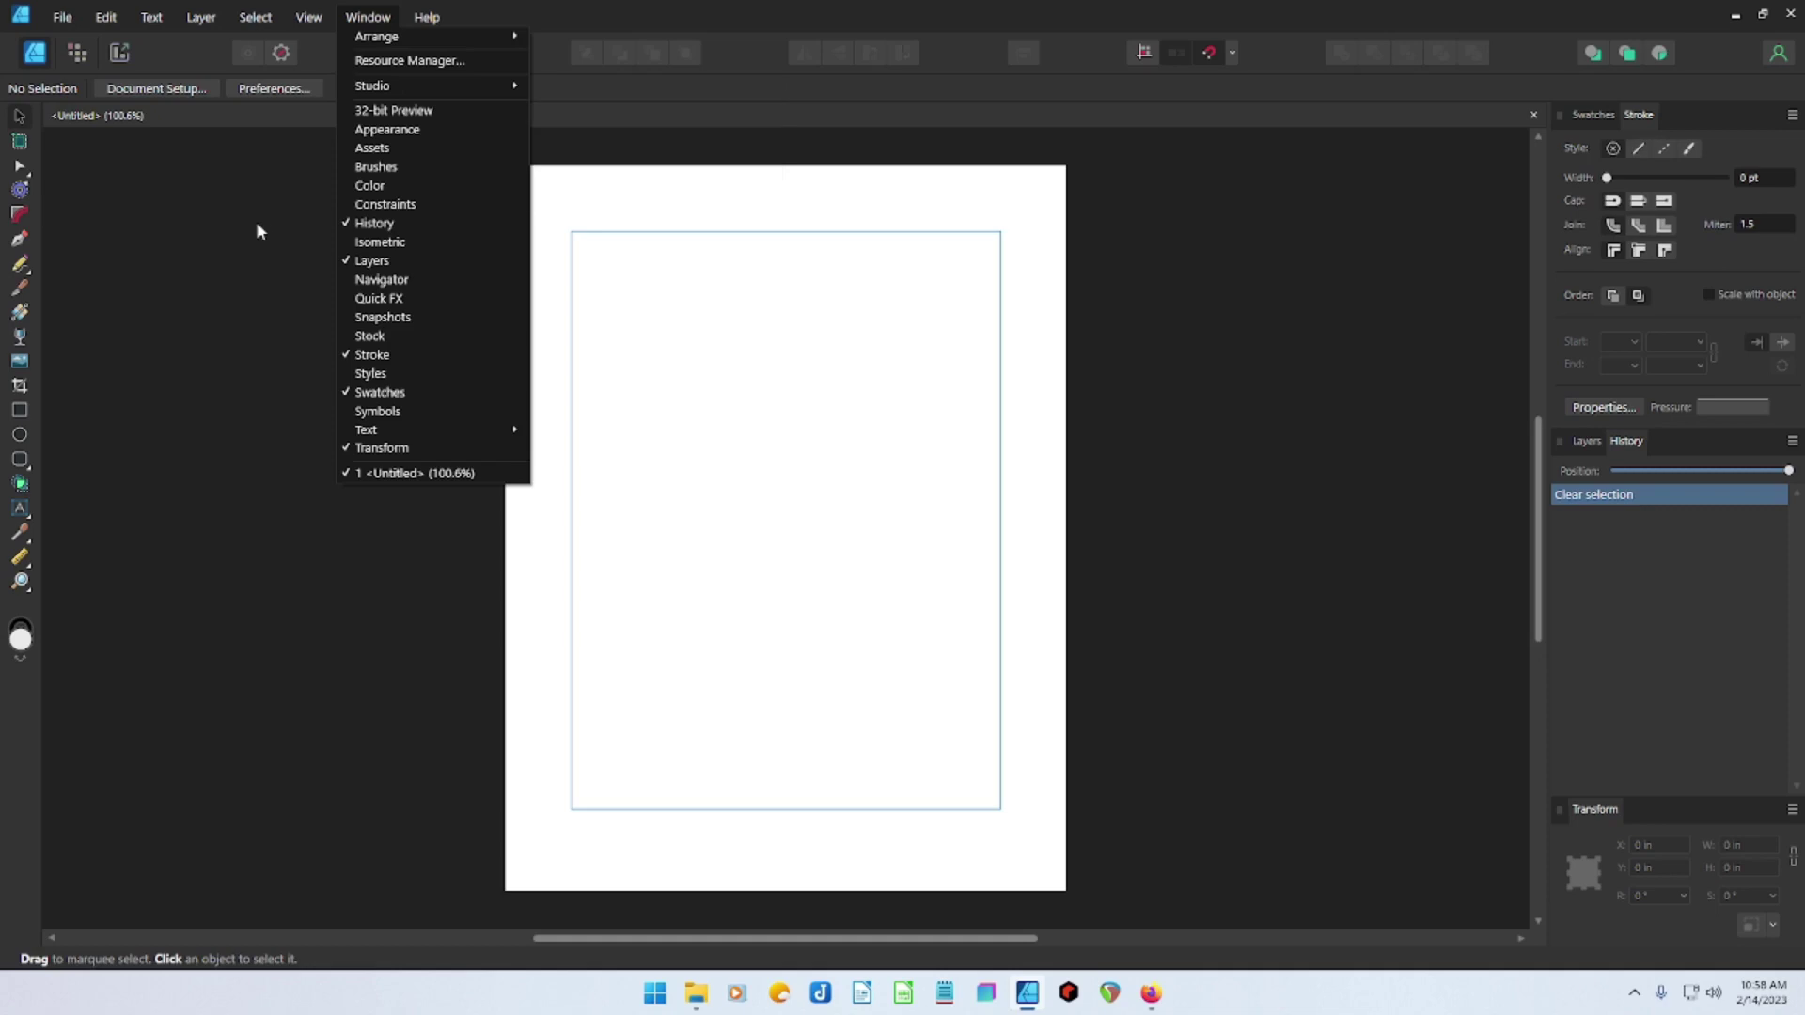
mouse_move(387, 435)
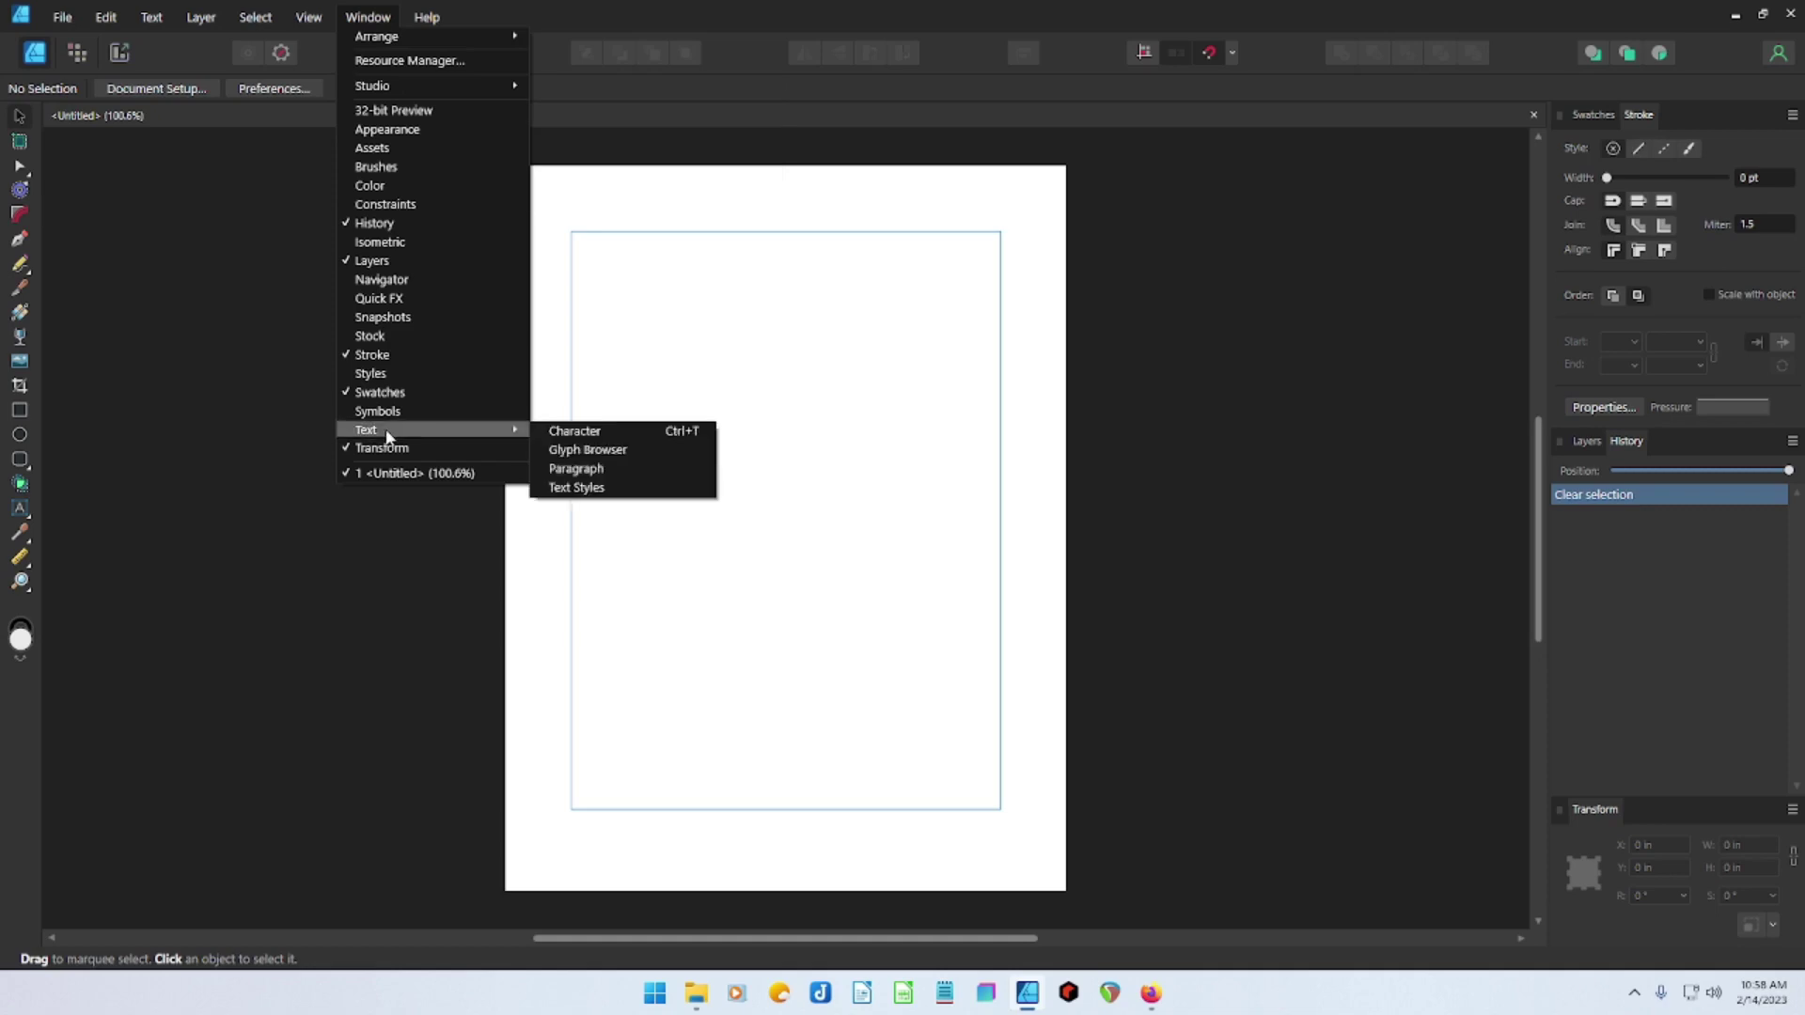
click(577, 433)
drag(1335, 139, 53, 306)
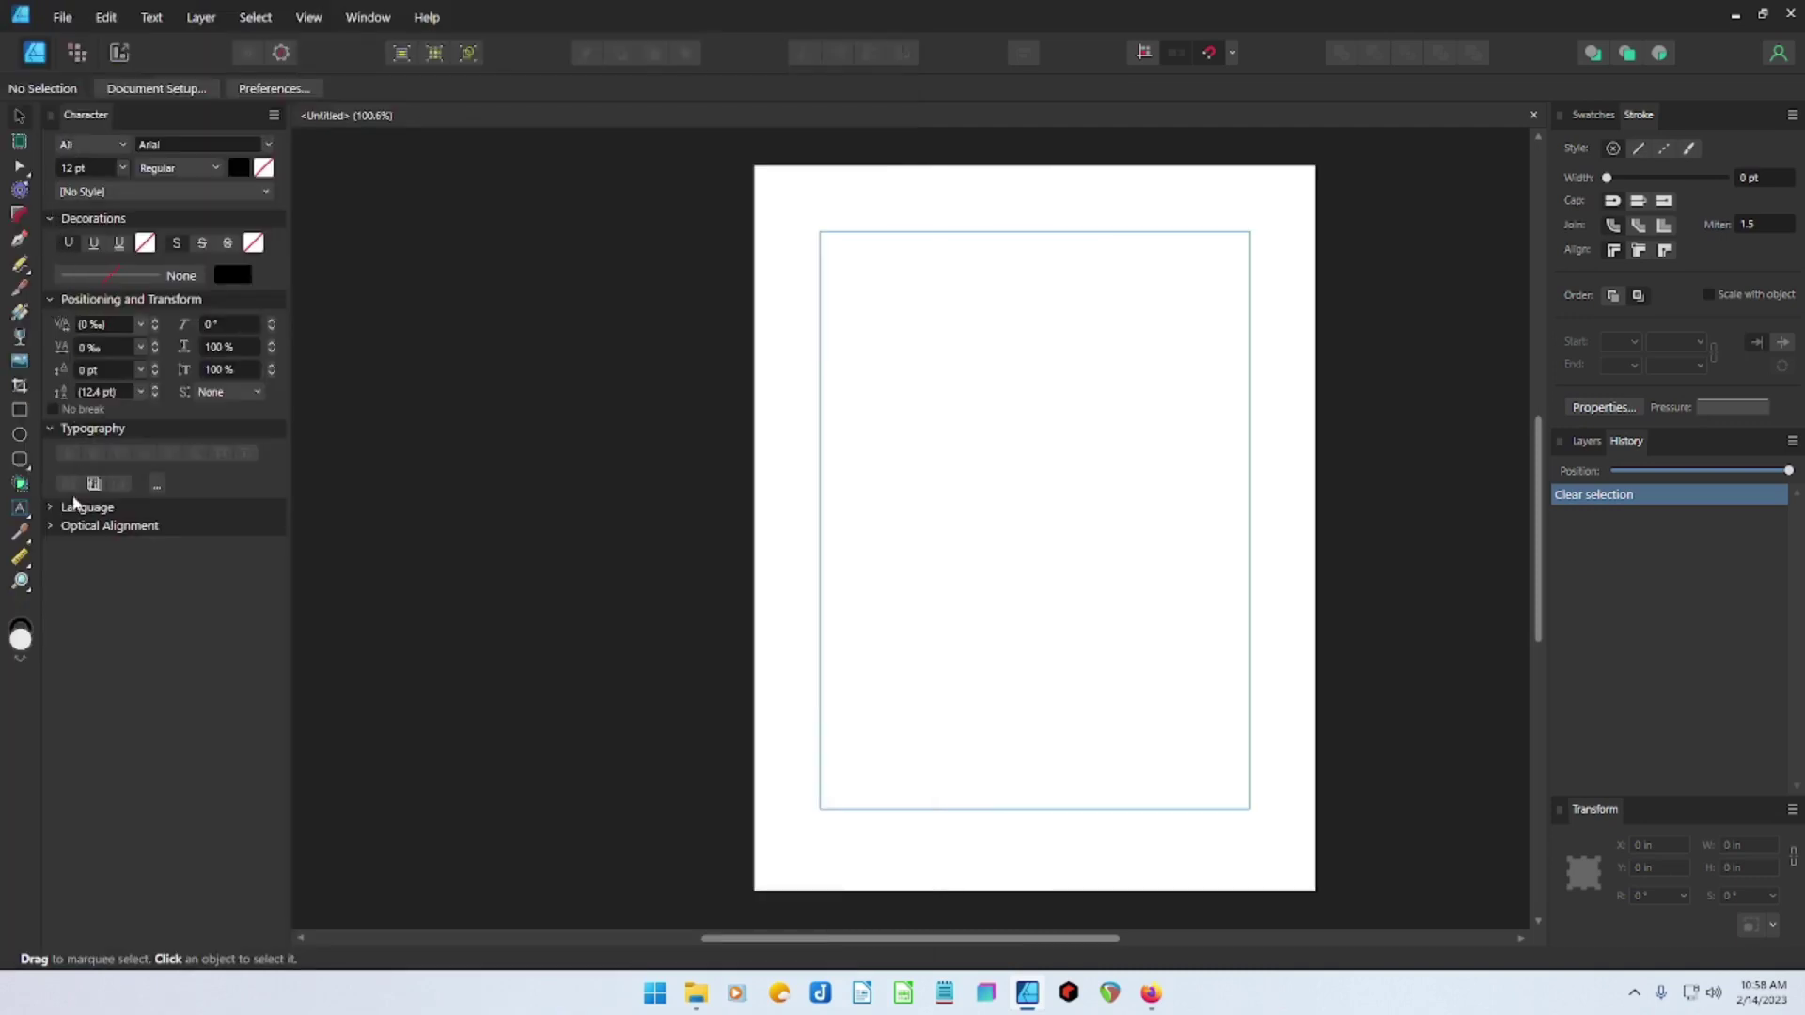
Show the Paragraph text panel and place it beneath the Character panel
click(370, 26)
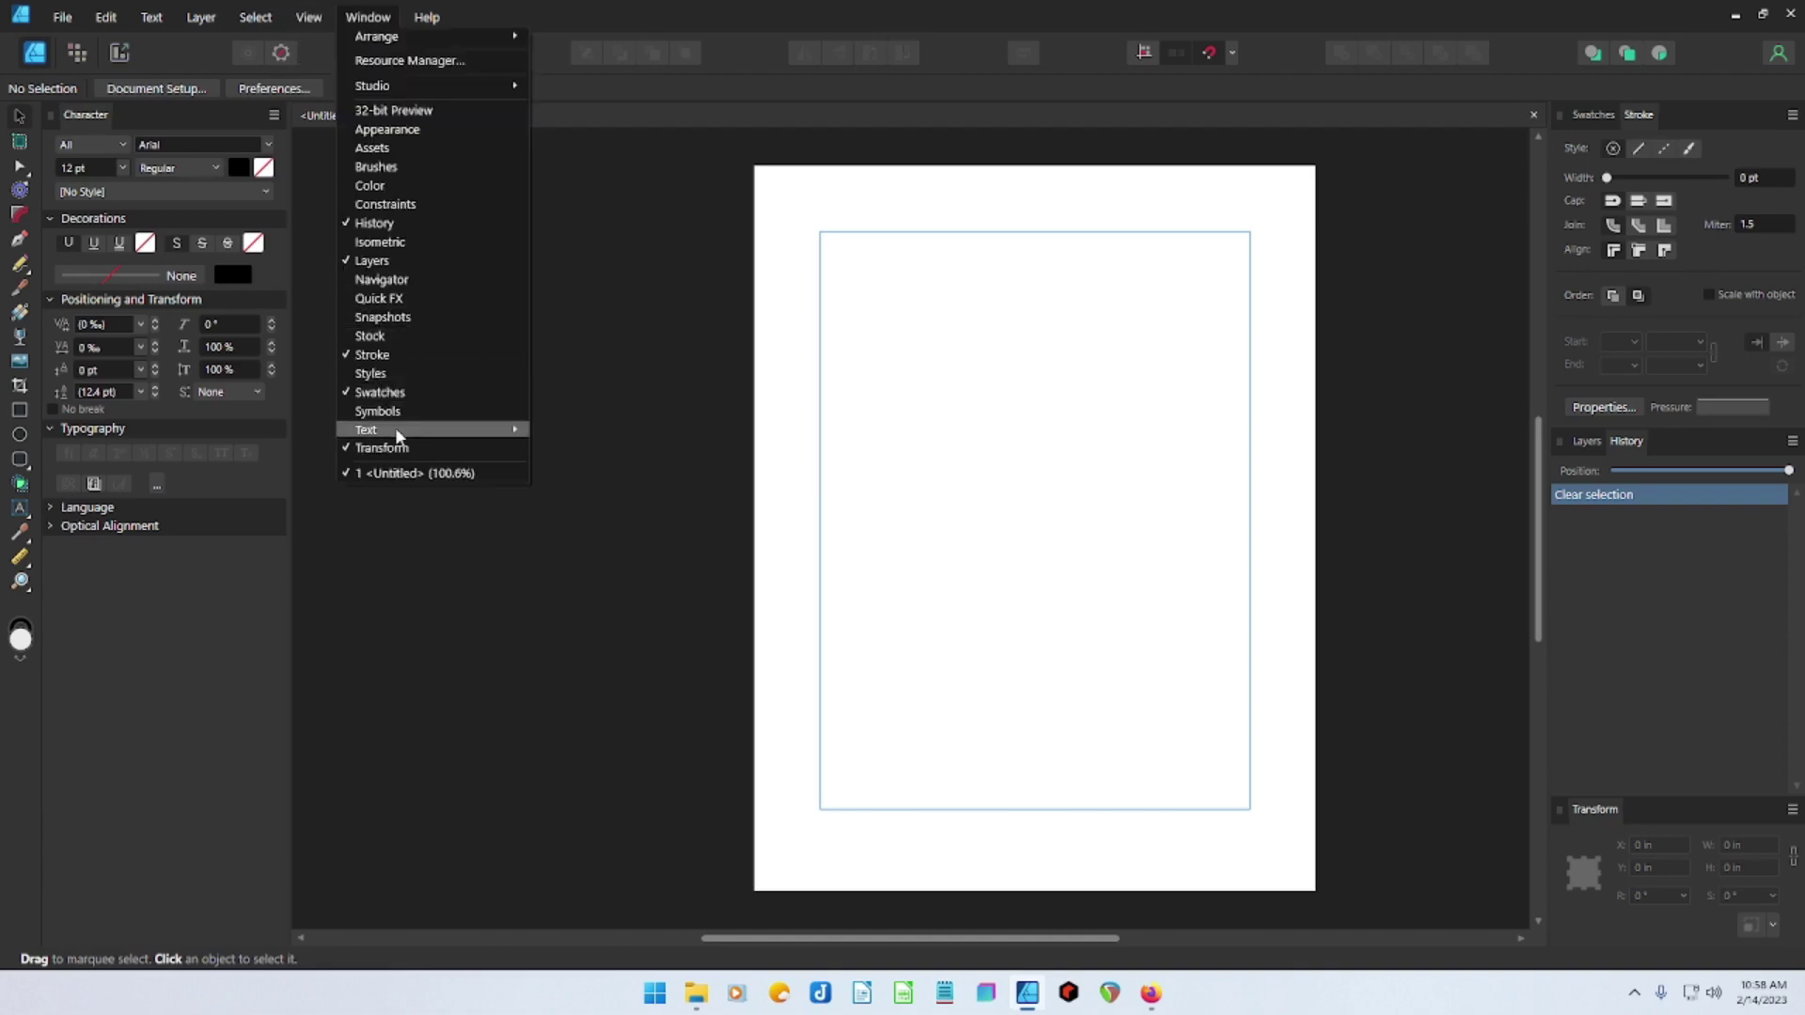
mouse_move(395, 428)
click(569, 468)
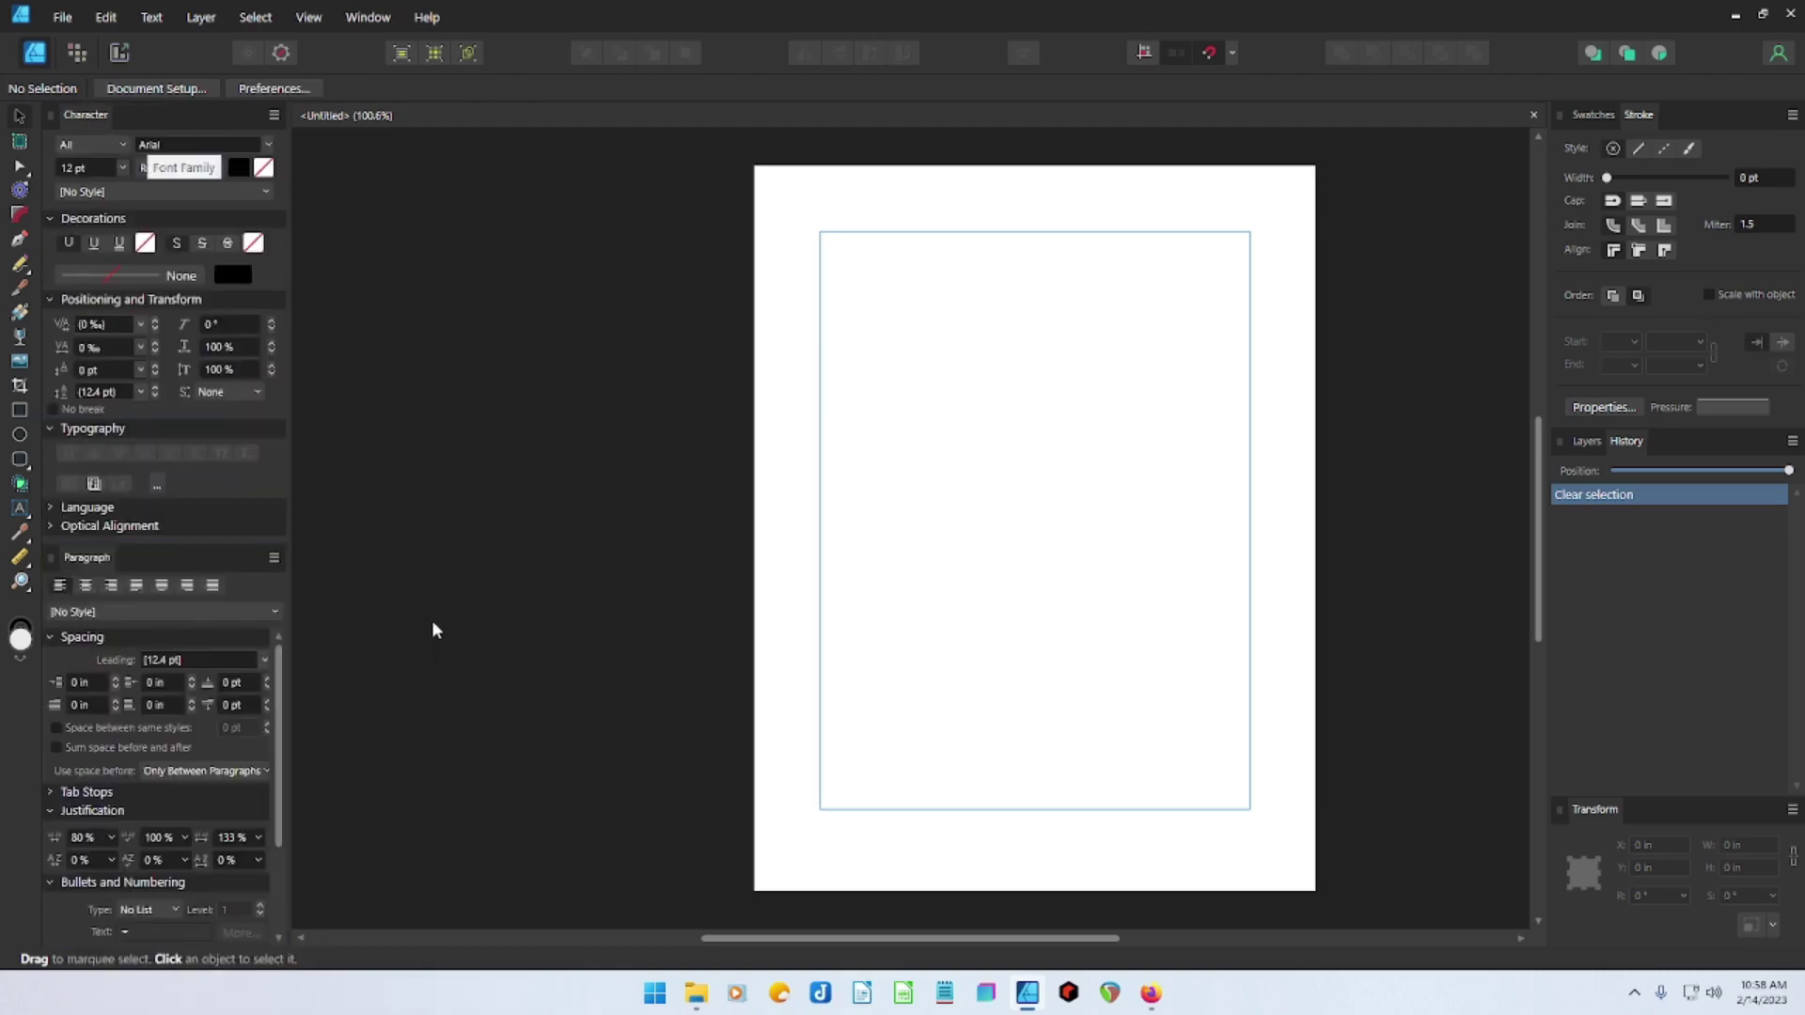
Show the Glyph Browser and group it with the Paragraph panel
click(308, 17)
mouse_move(379, 167)
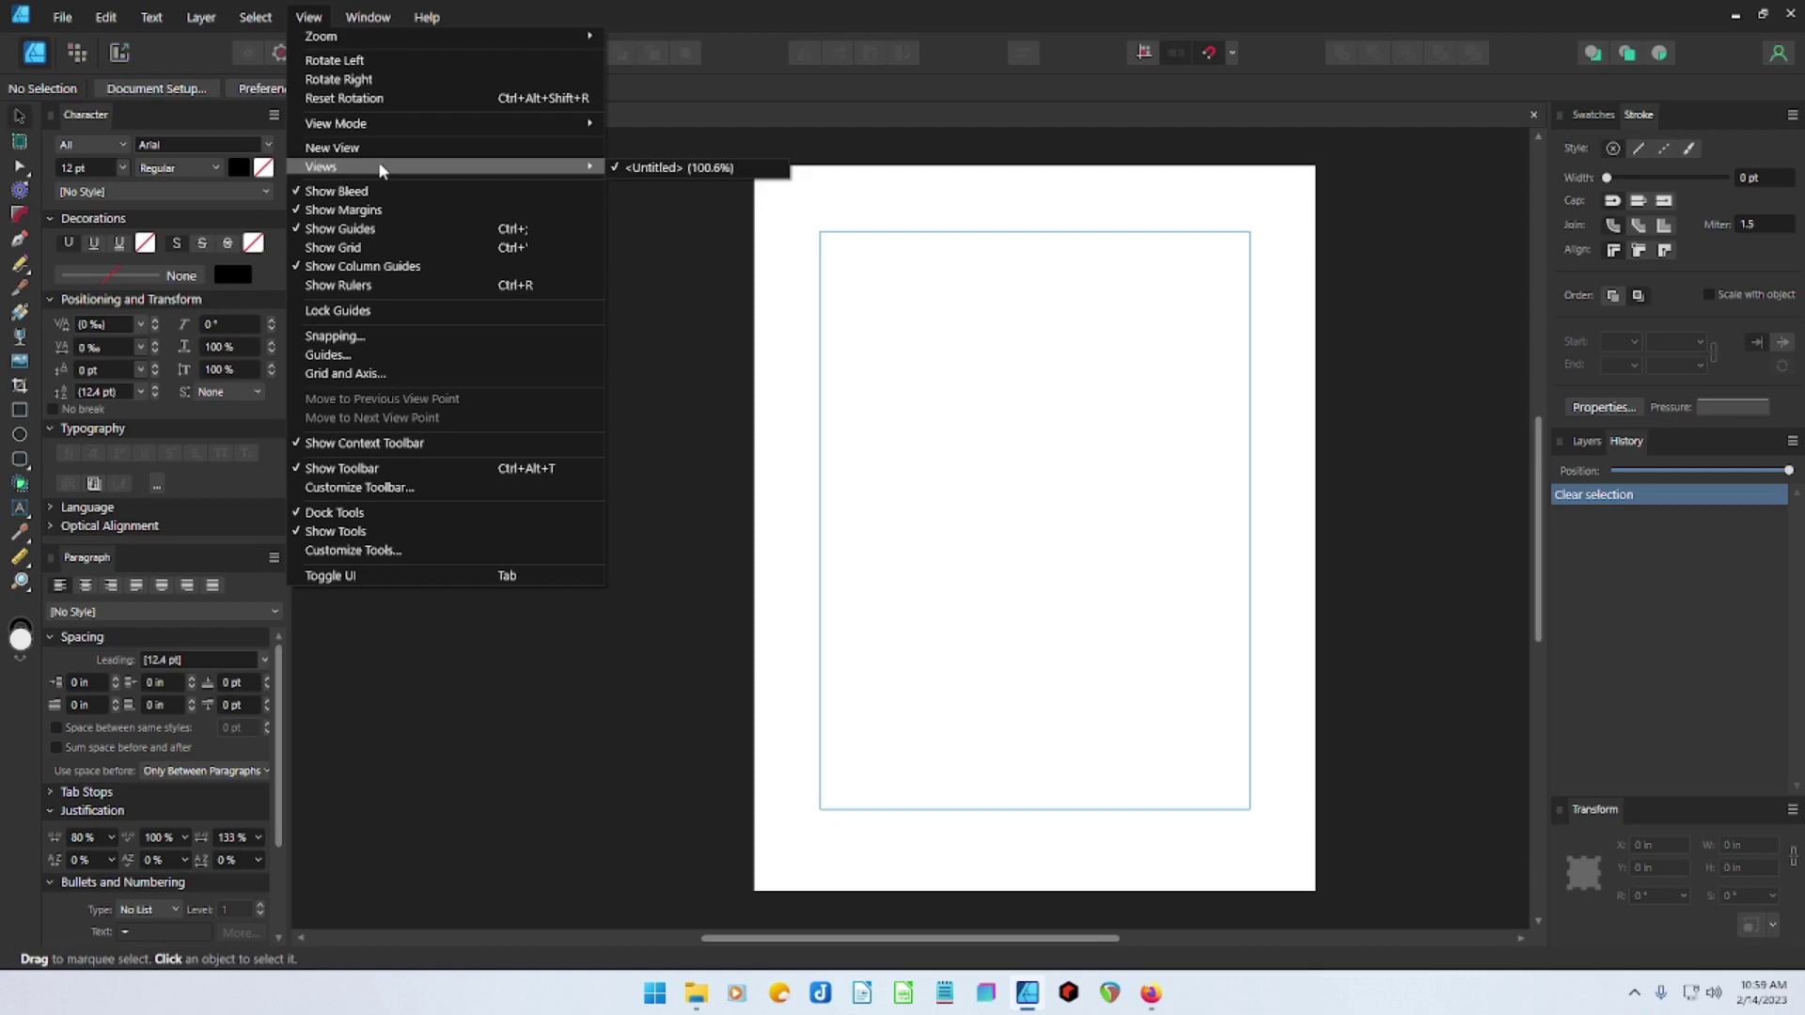
click(367, 17)
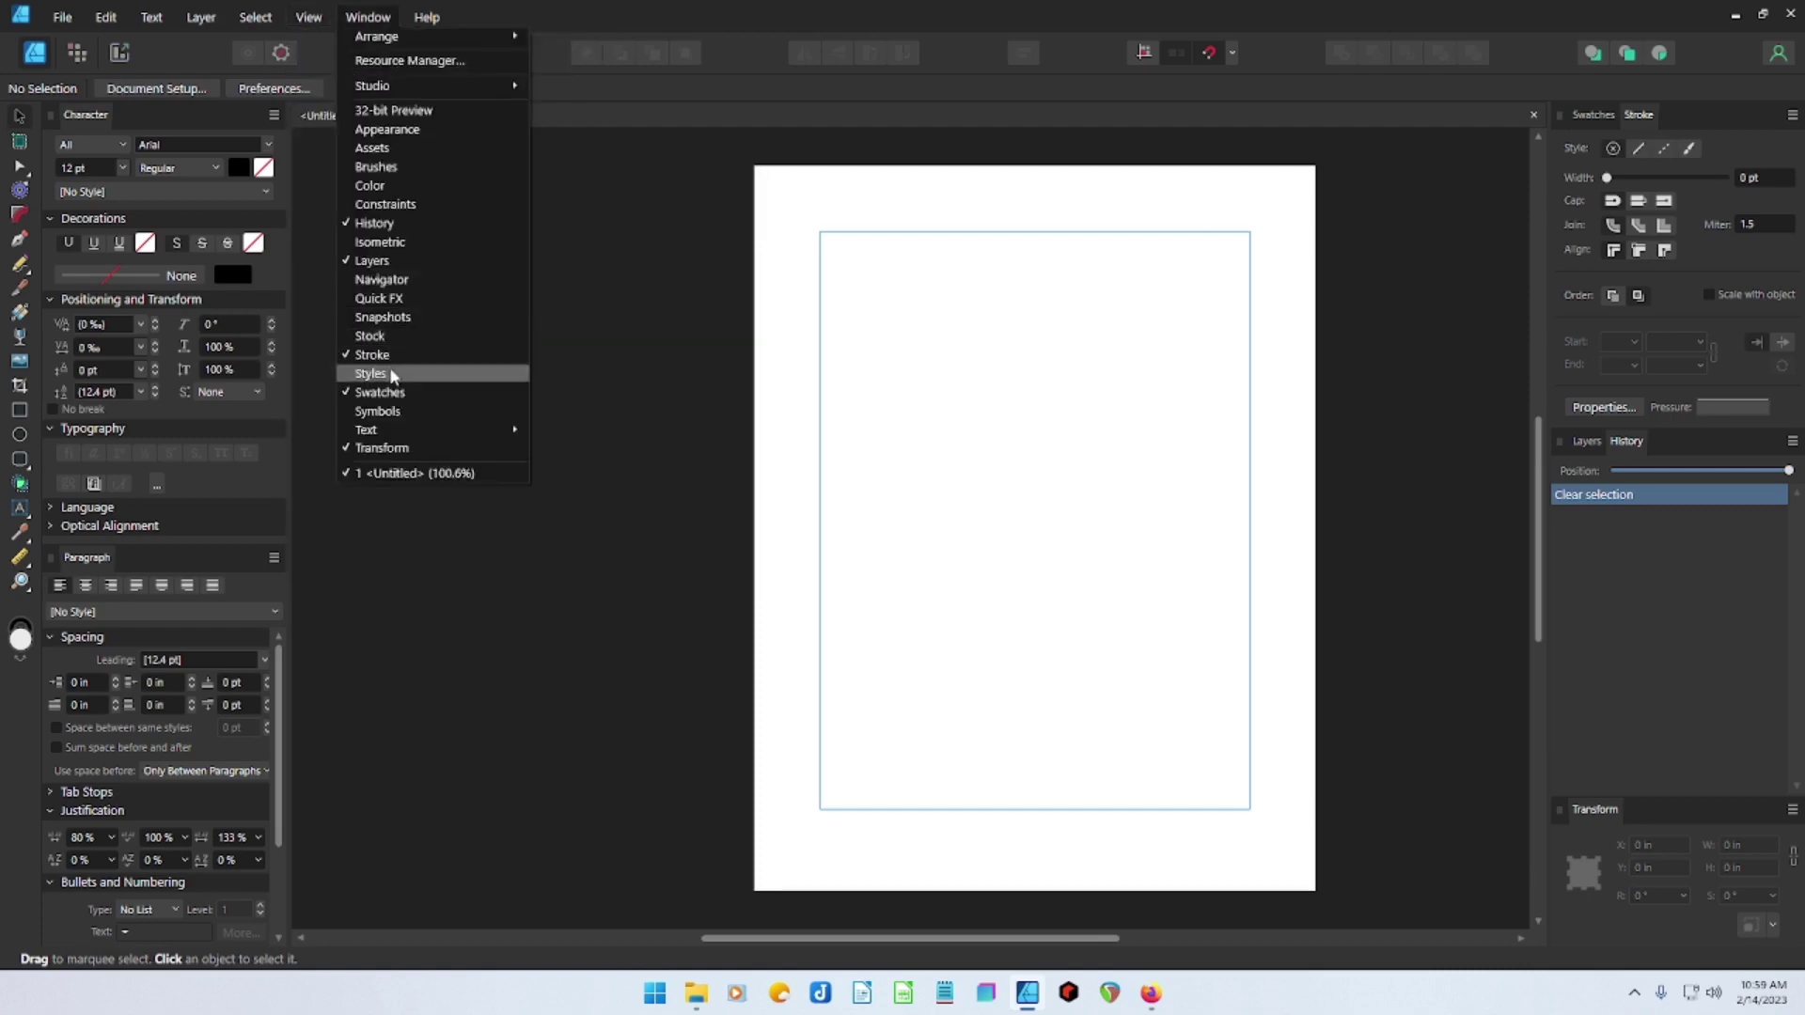
mouse_move(391, 429)
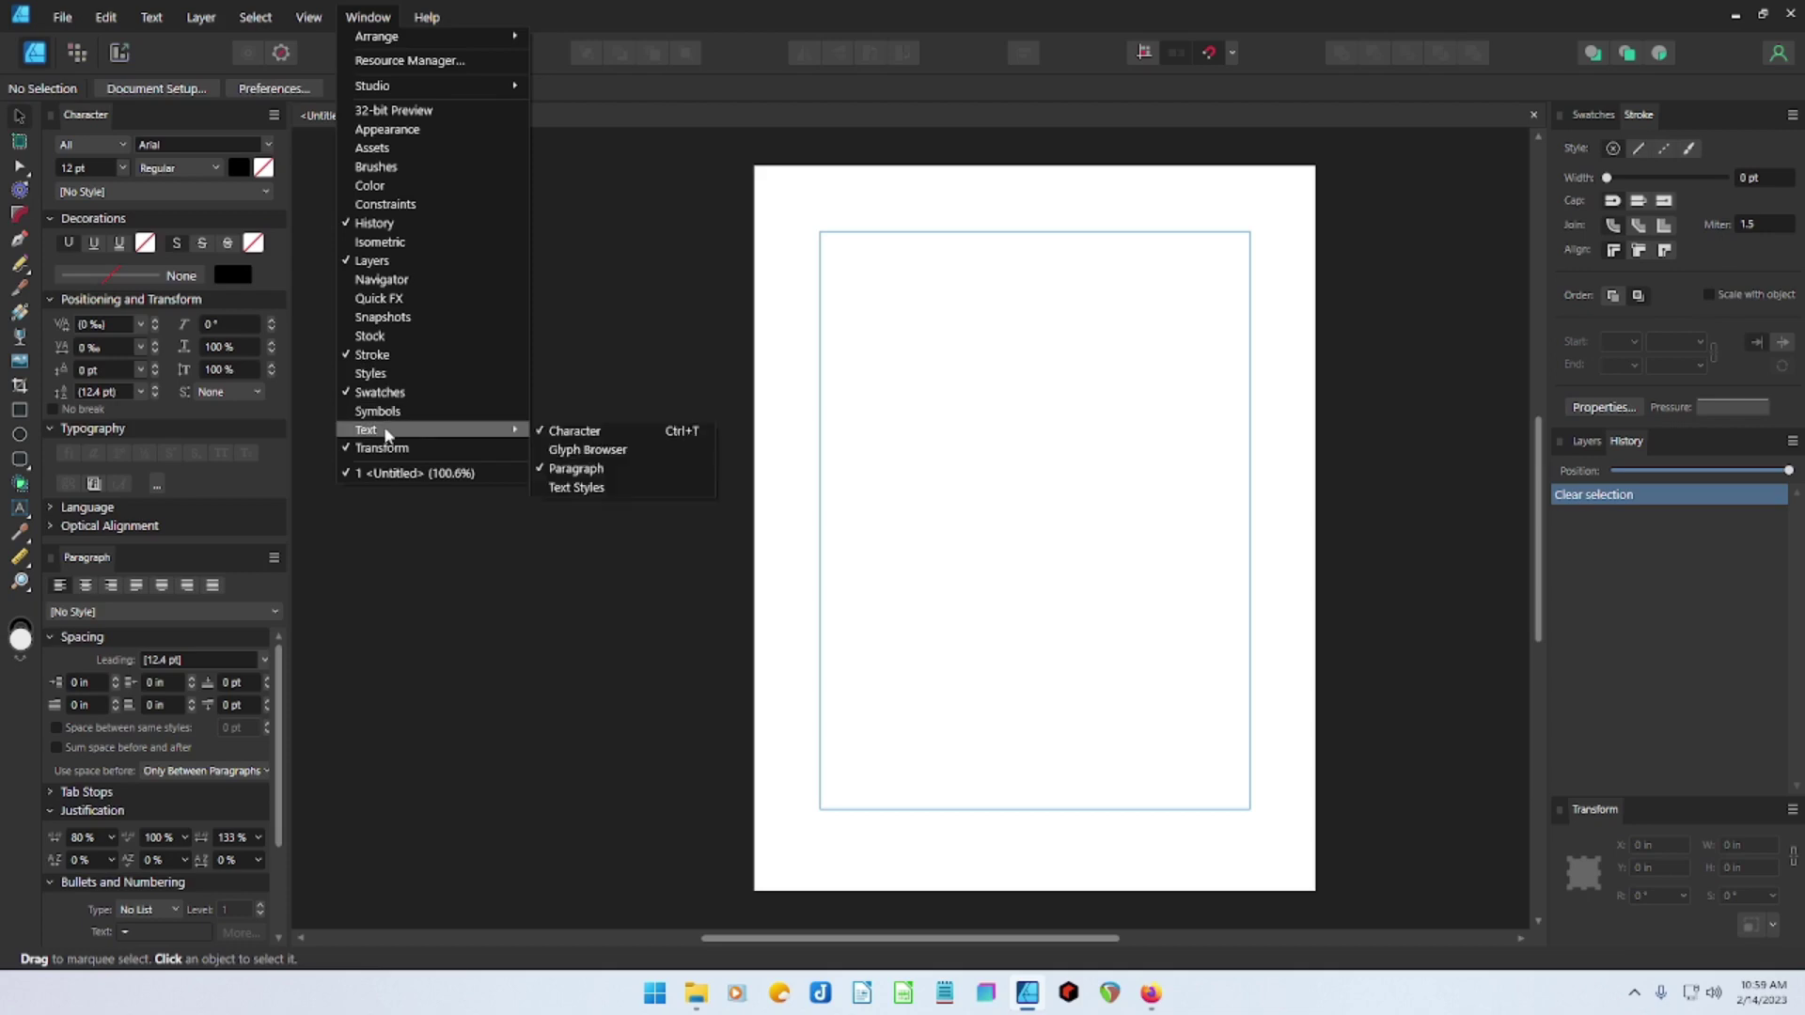
click(580, 451)
drag(155, 116, 167, 562)
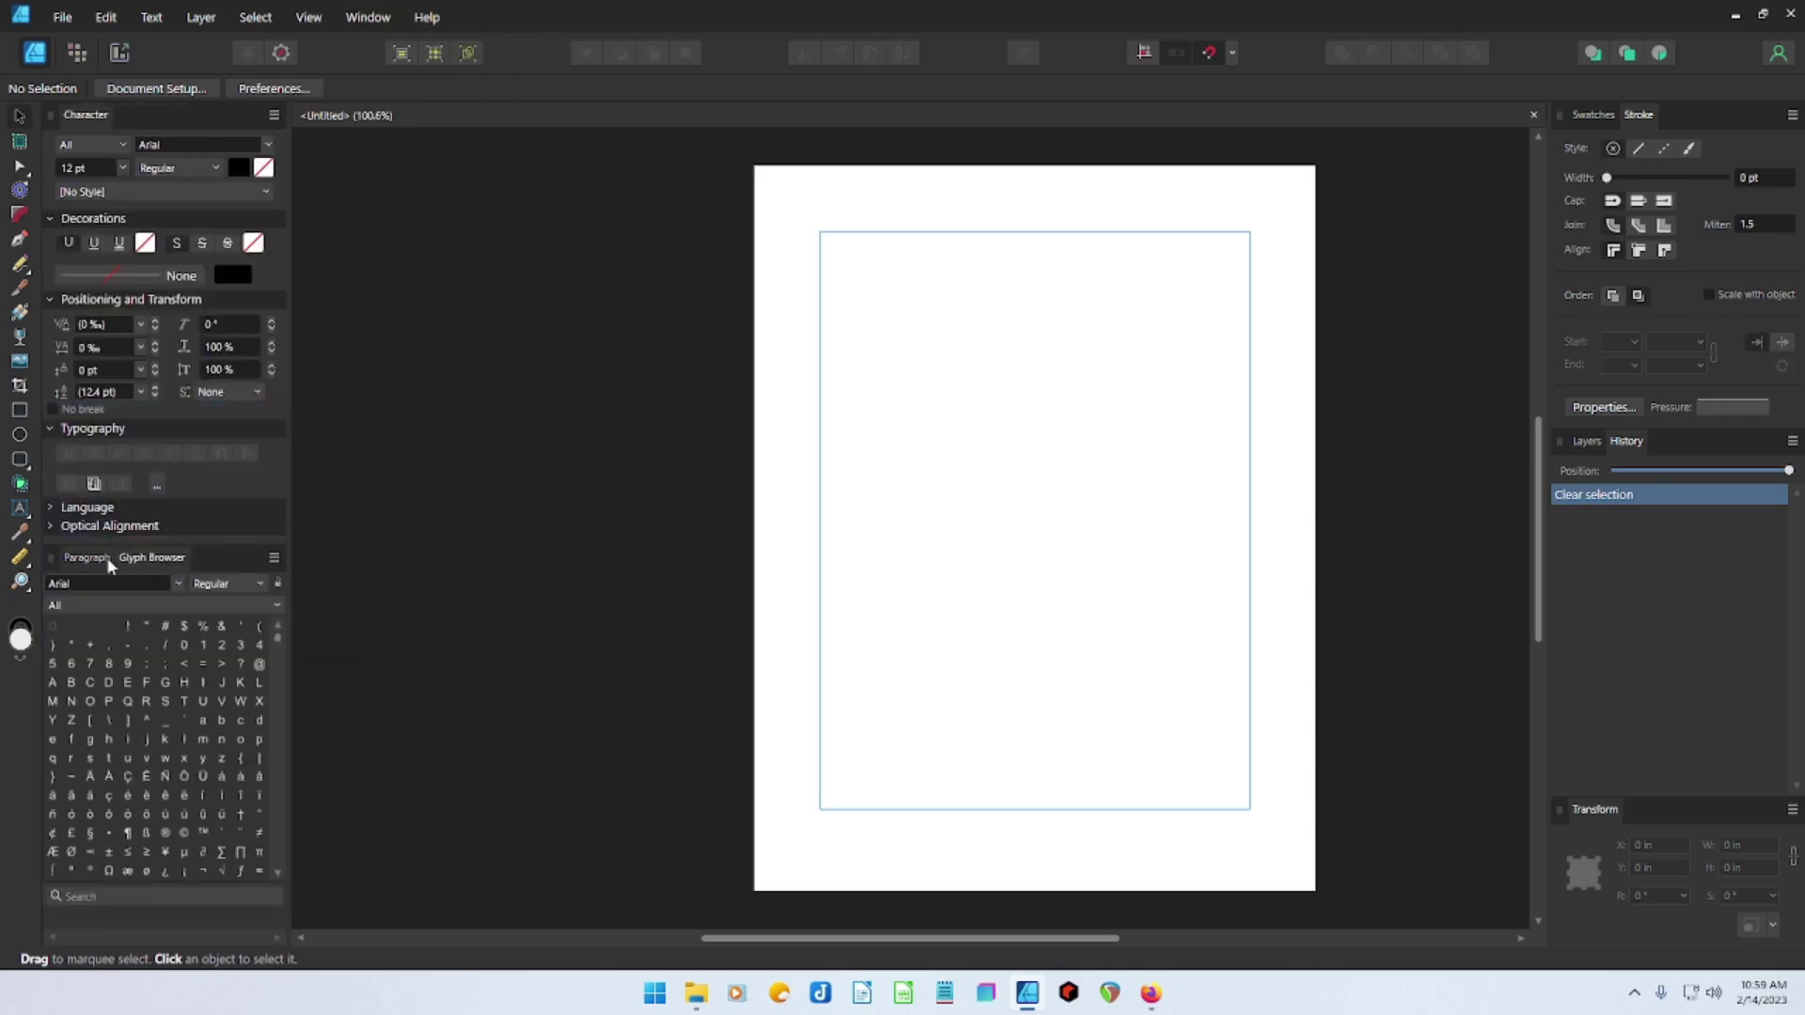
Pull the Glyph Browser out of the Paragraph group and close it
click(161, 557)
drag(132, 560, 488, 423)
click(665, 428)
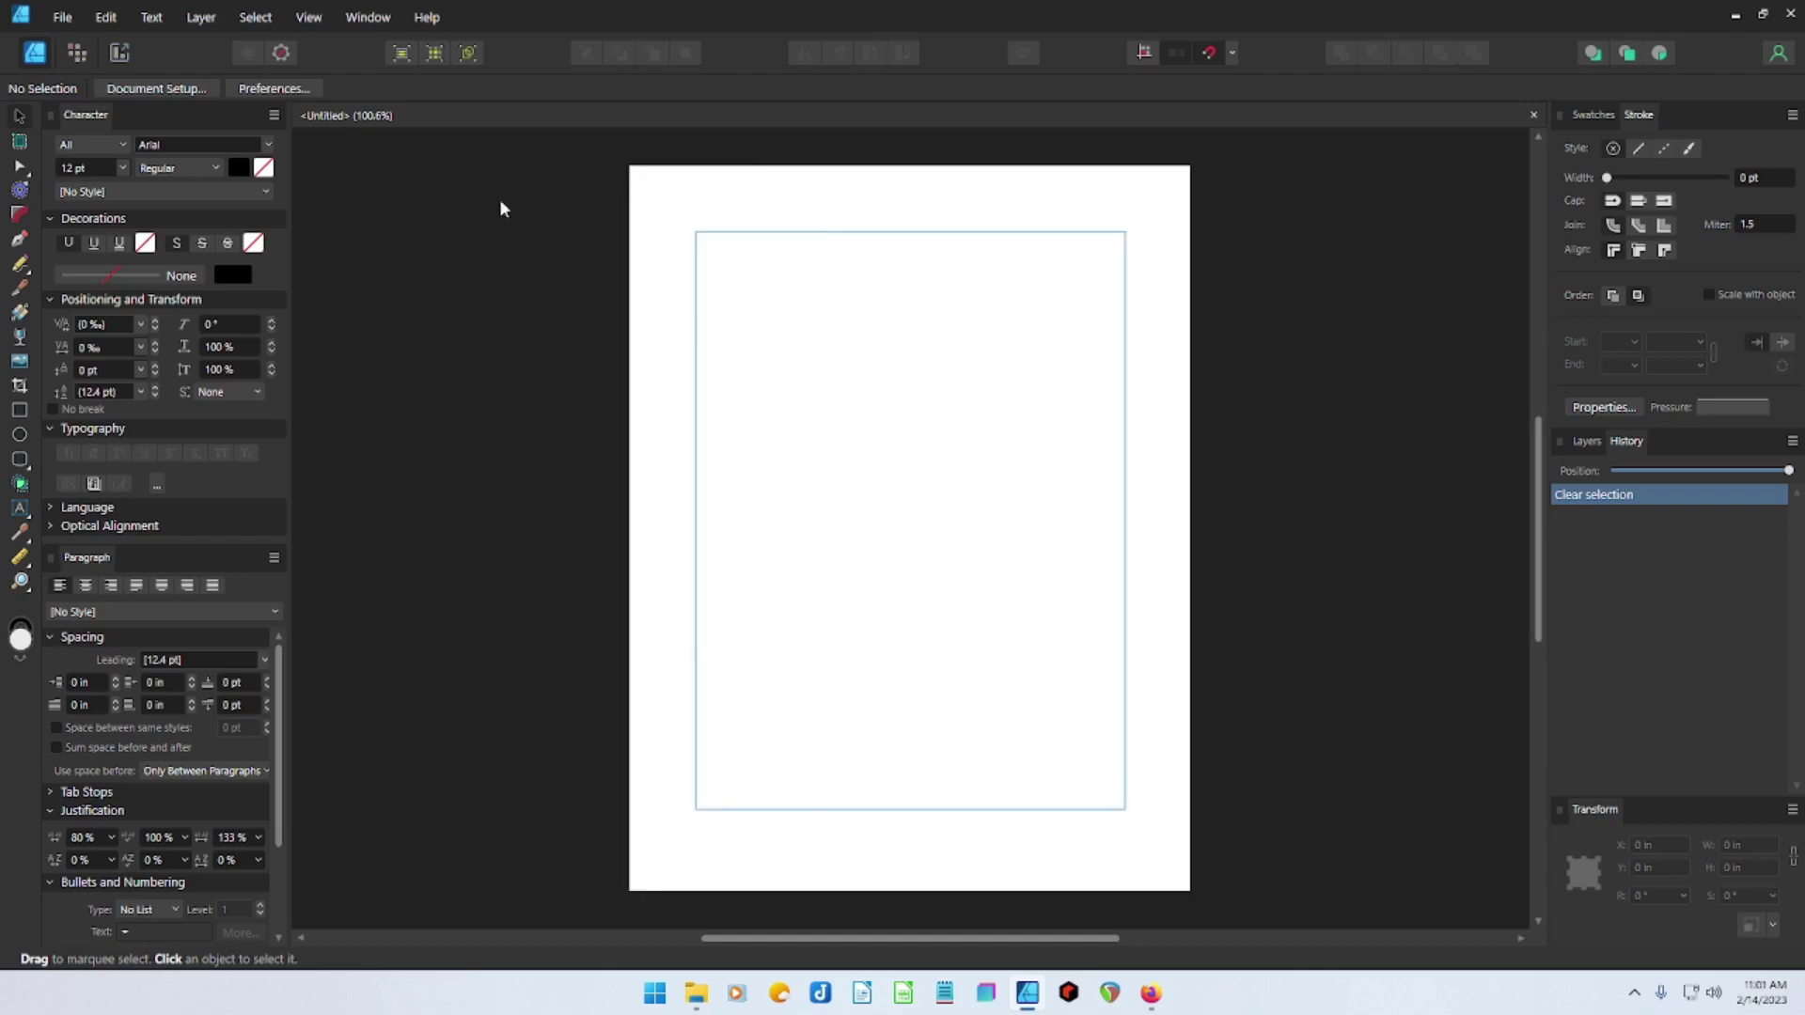
Save the current panel layout as a studio preset named with the owner's surname followed by "Essential"
click(377, 21)
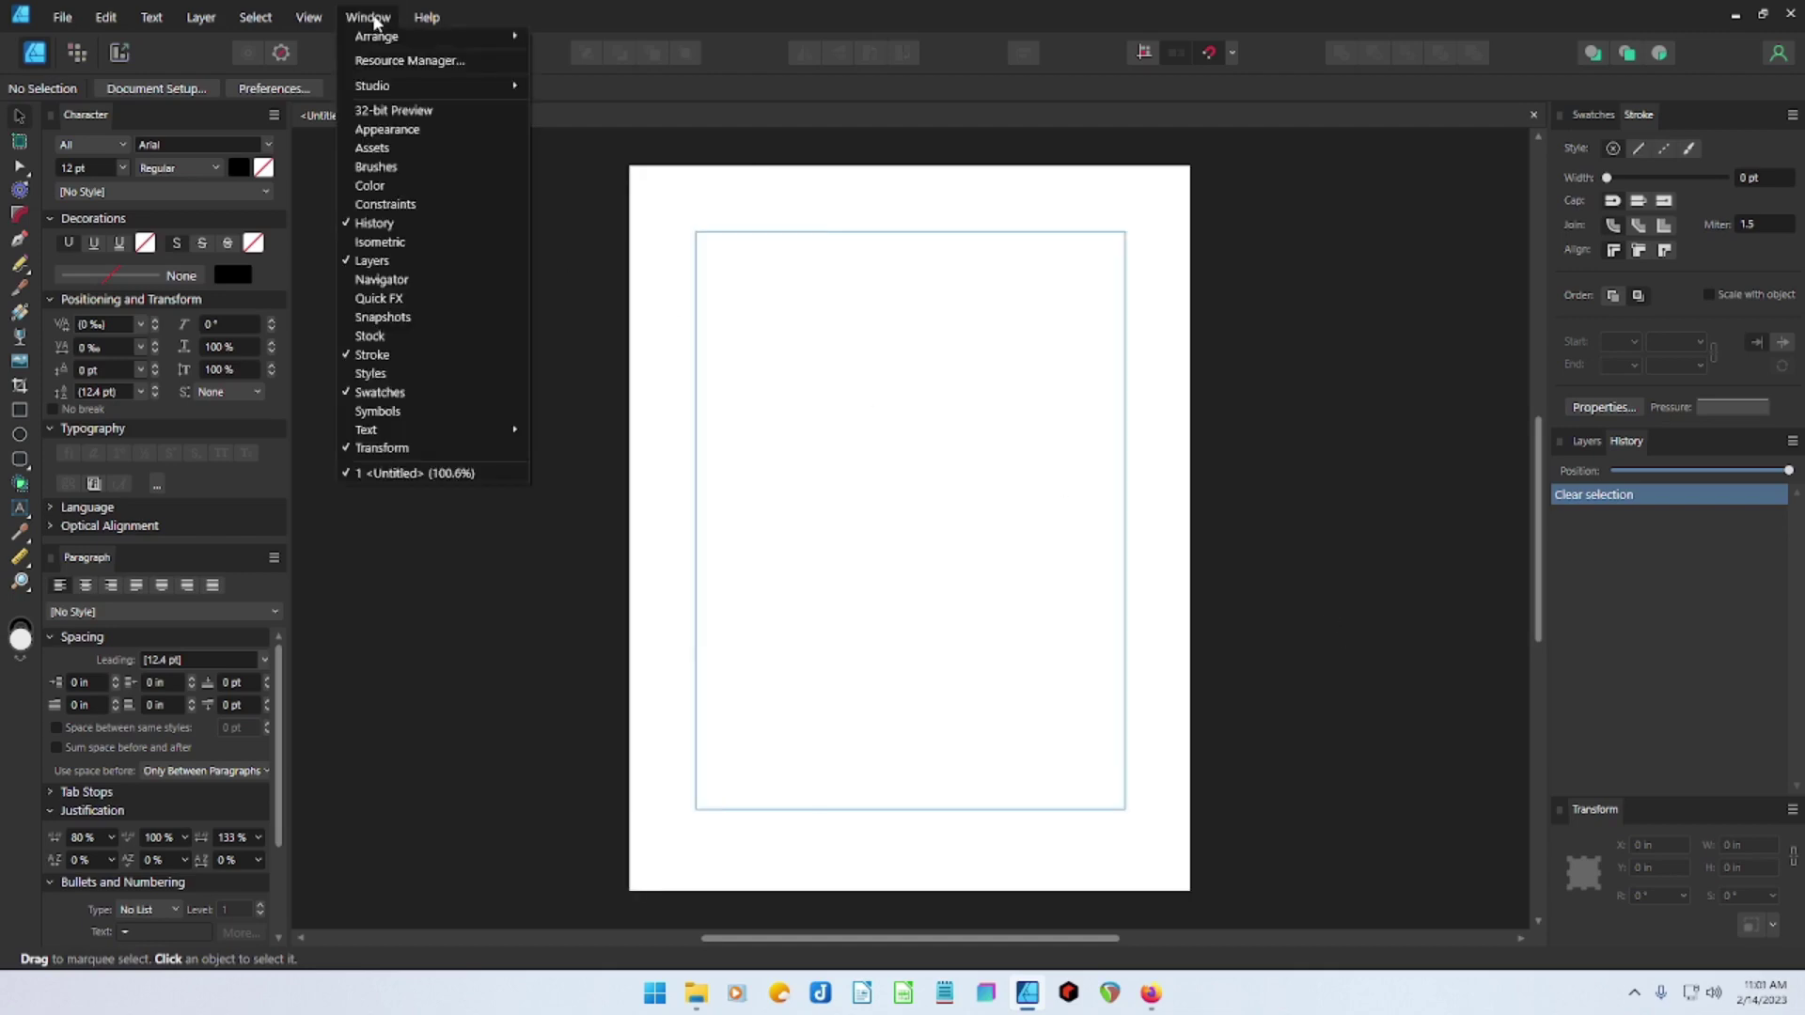
mouse_move(379, 92)
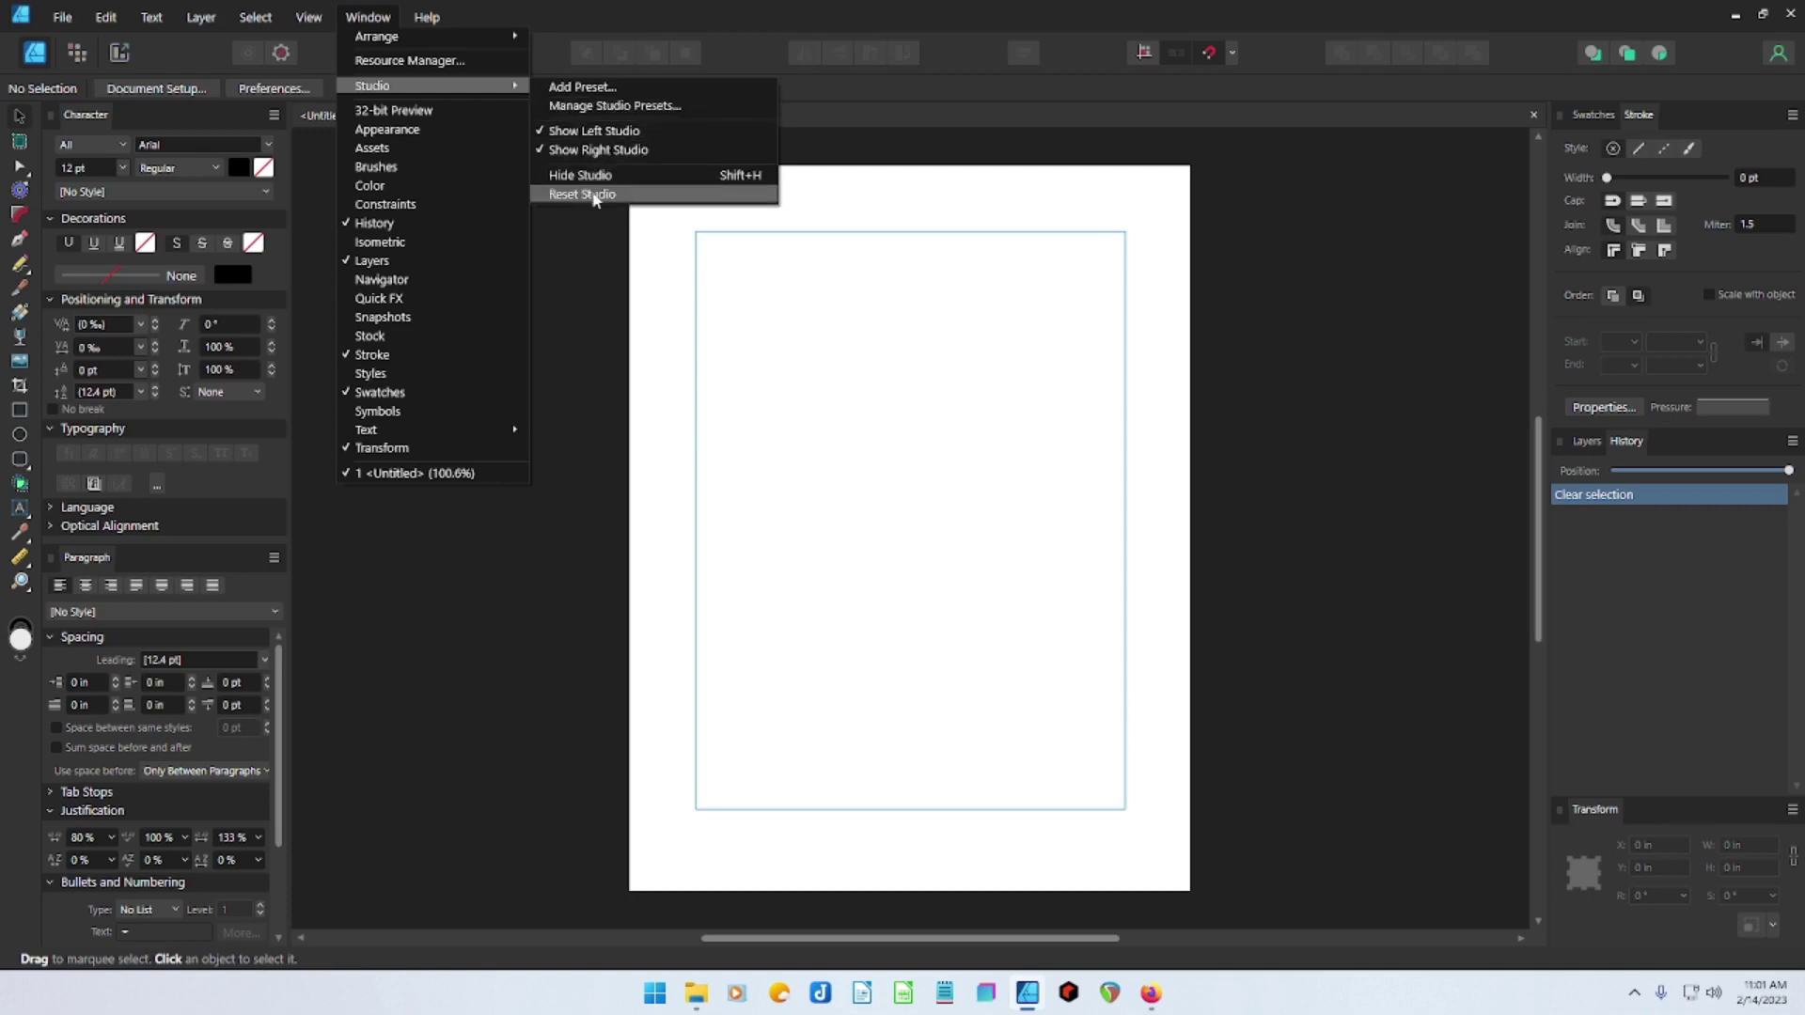
click(606, 94)
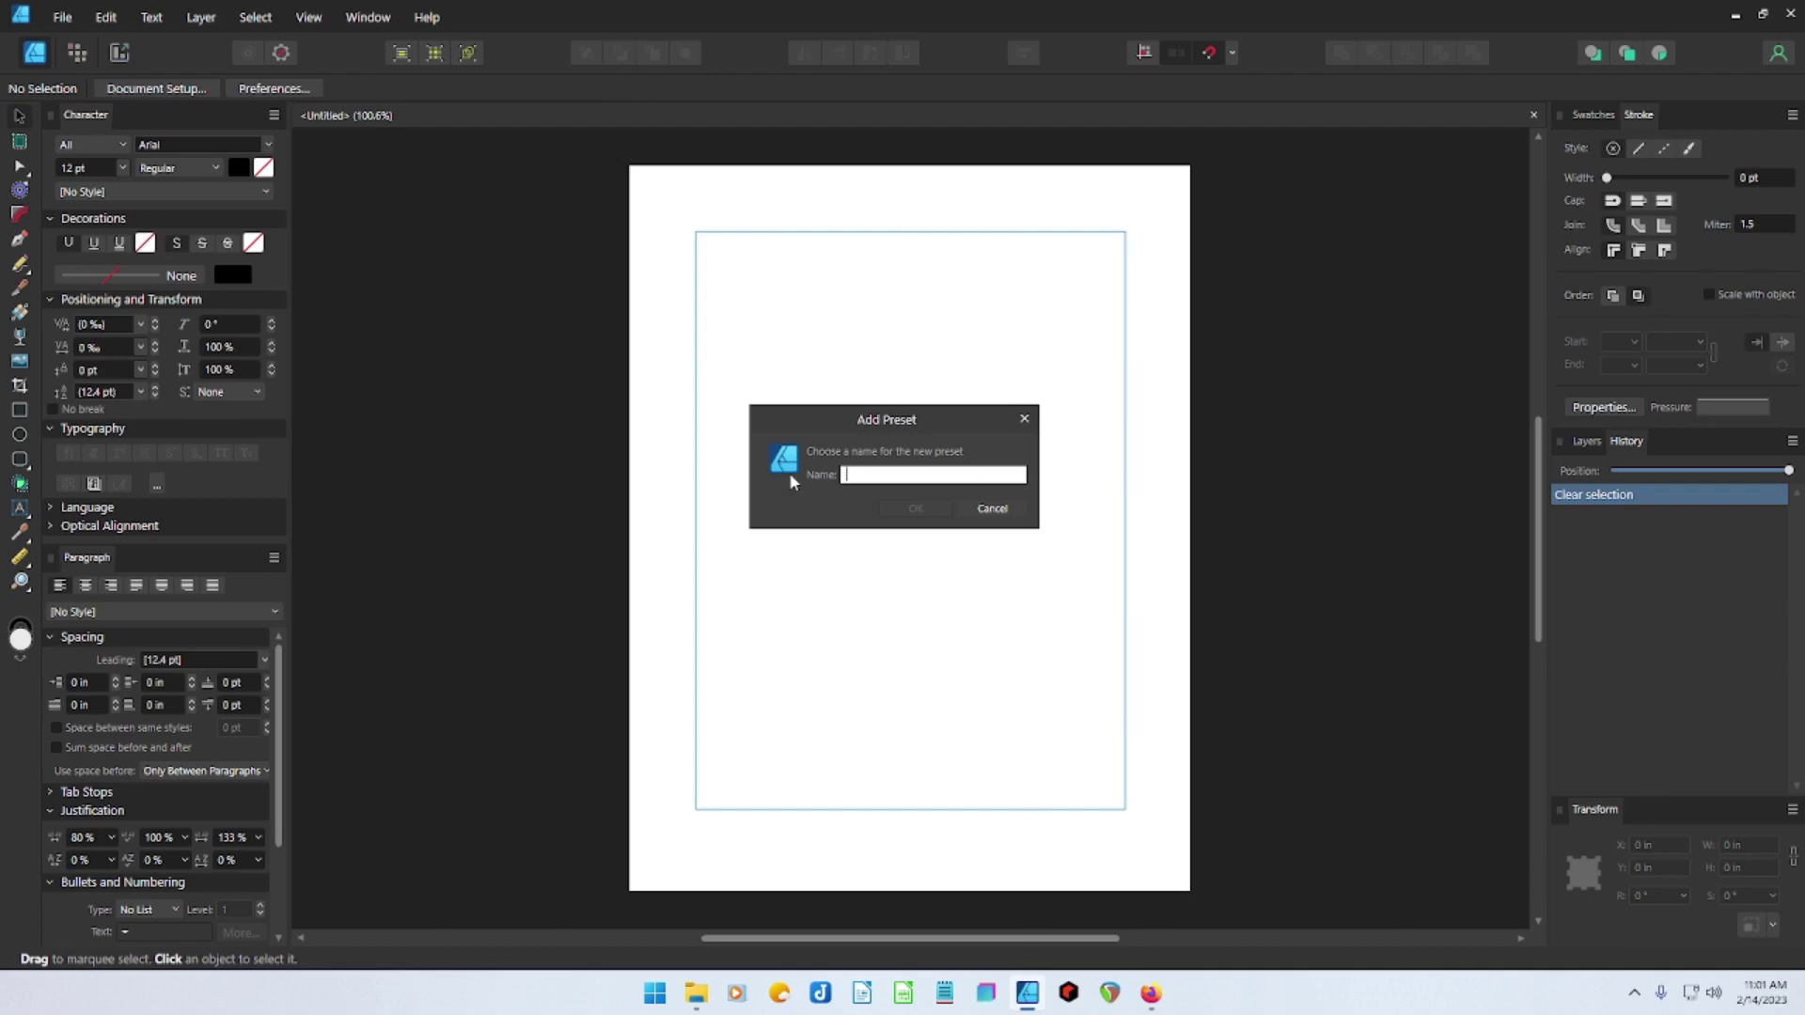
text(OBrienEssential)
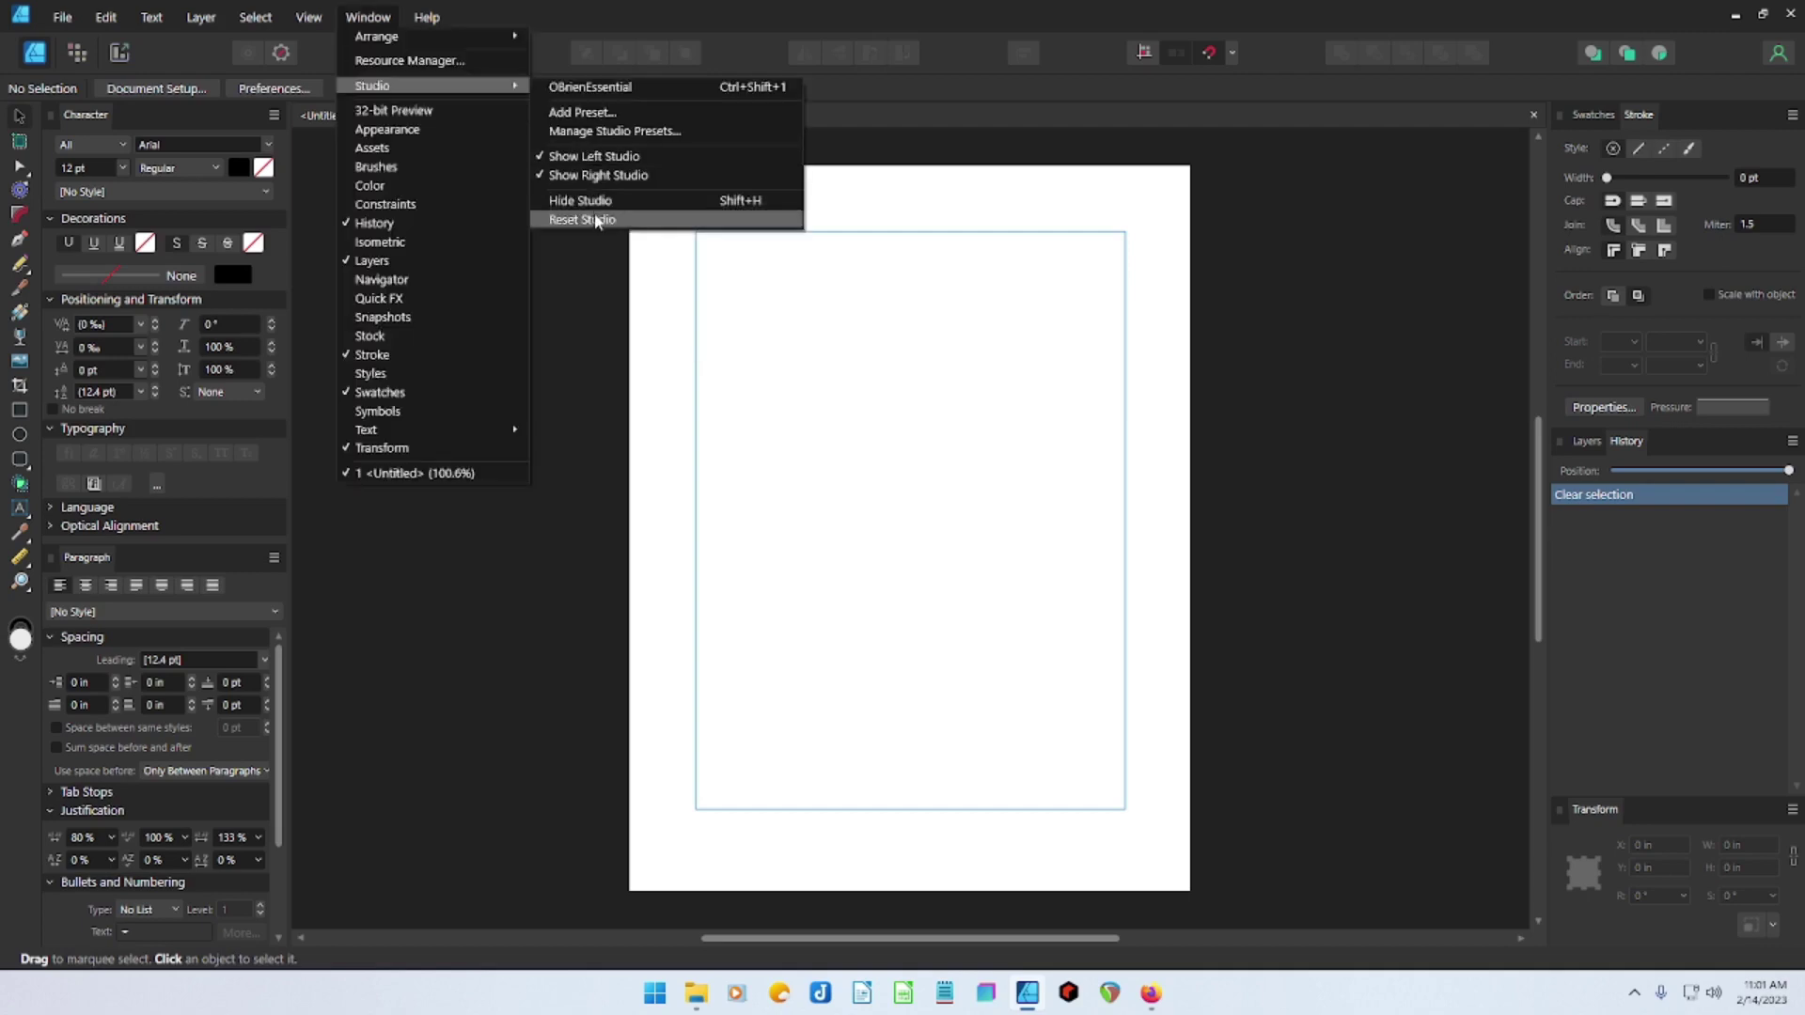
Reset the studio to its default panel layout and restore the custom layout from the saved preset
click(591, 218)
scroll(771, 324, left, 3)
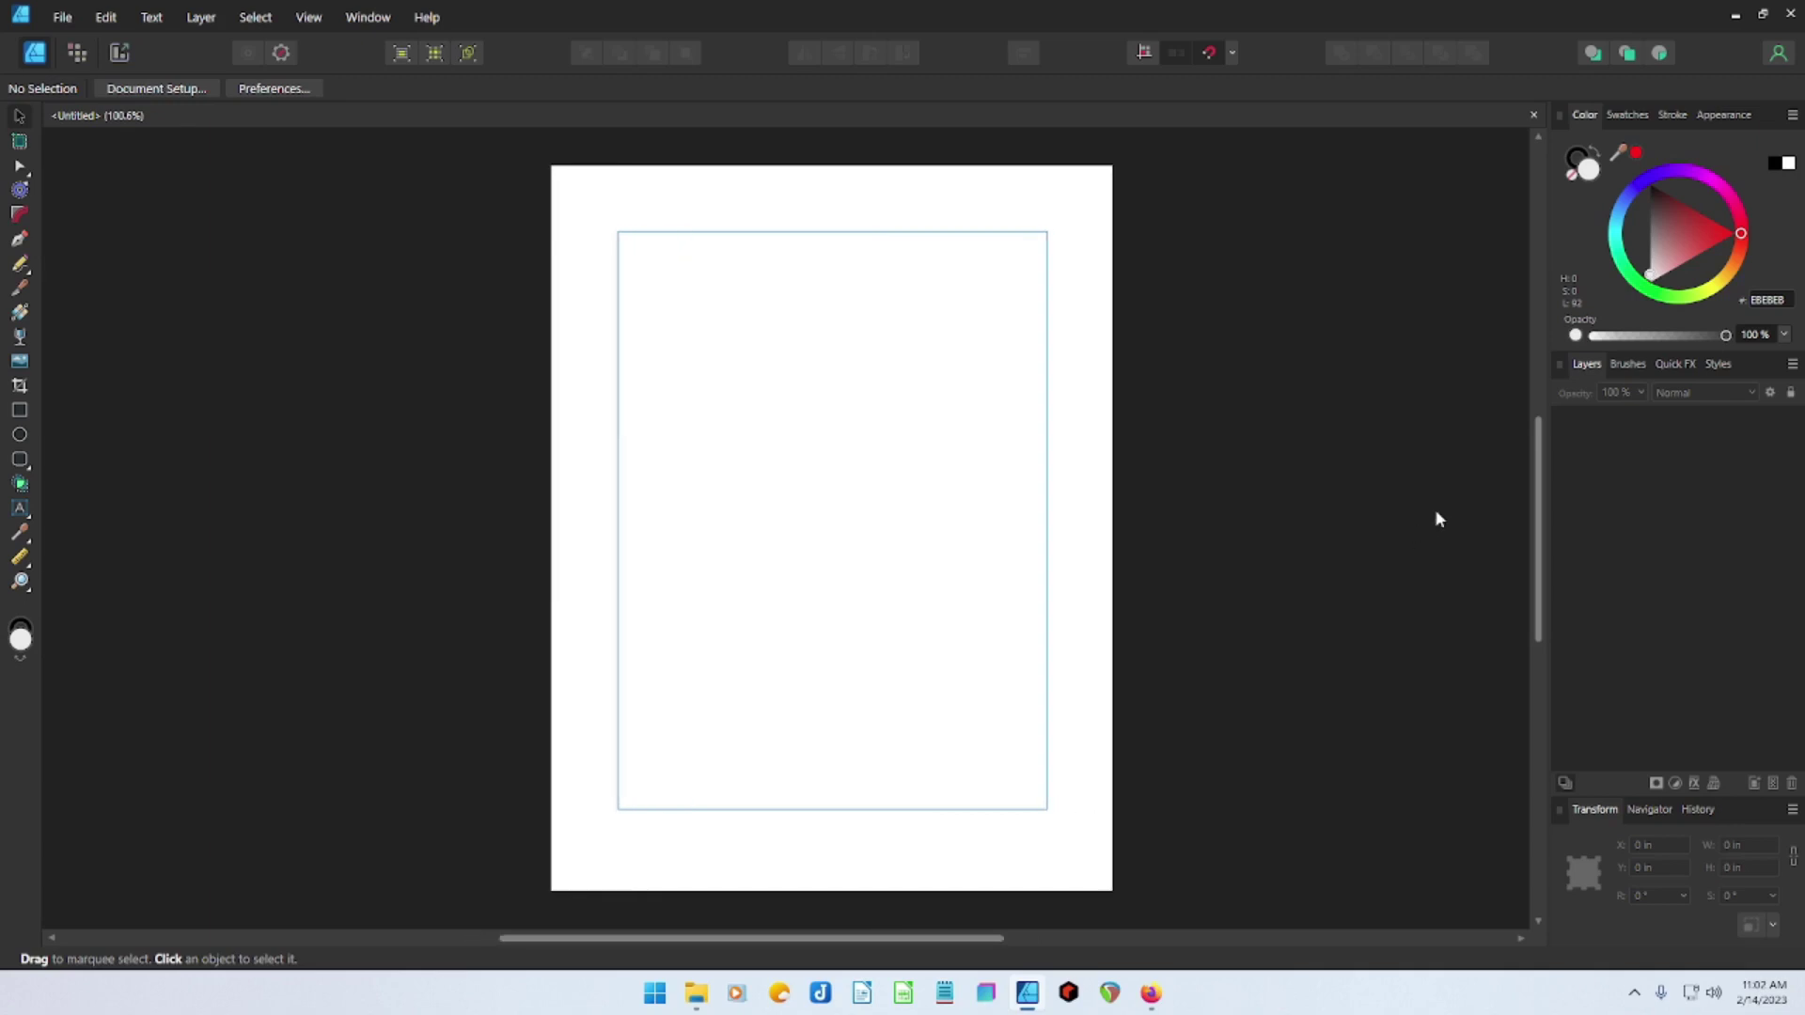
click(368, 17)
mouse_move(380, 88)
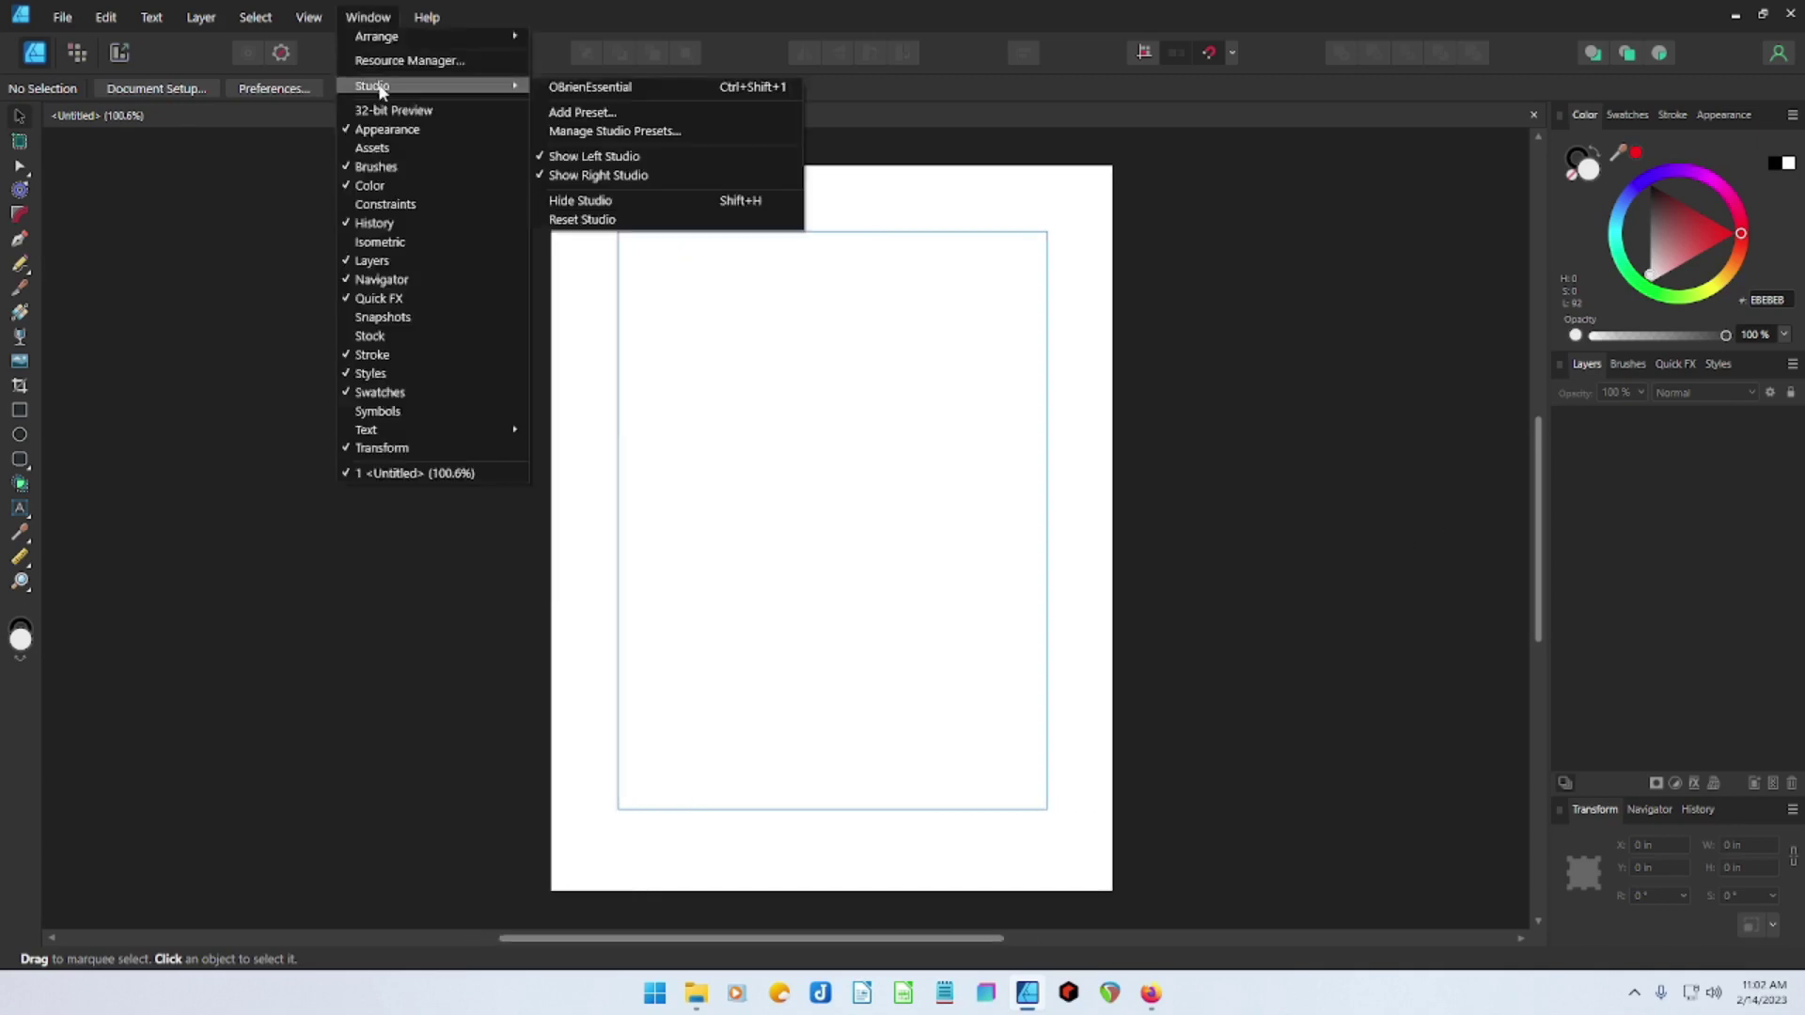
click(632, 85)
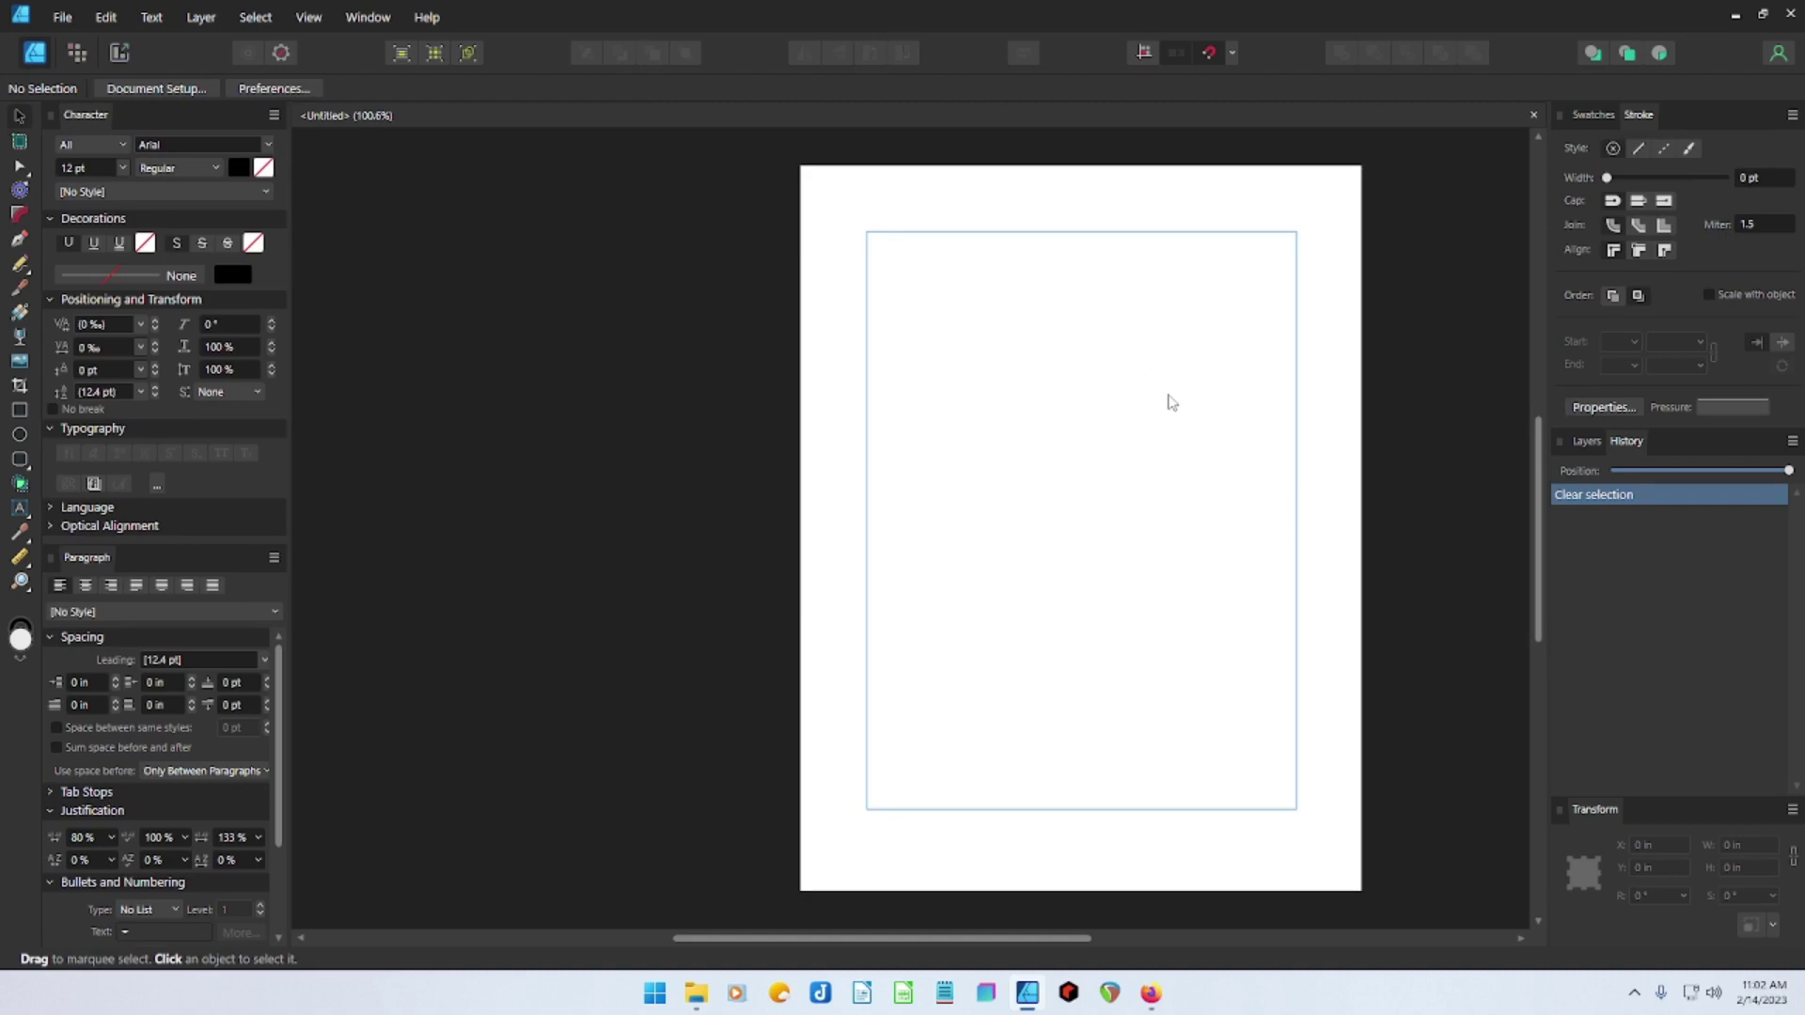
scroll(845, 848, right, 3)
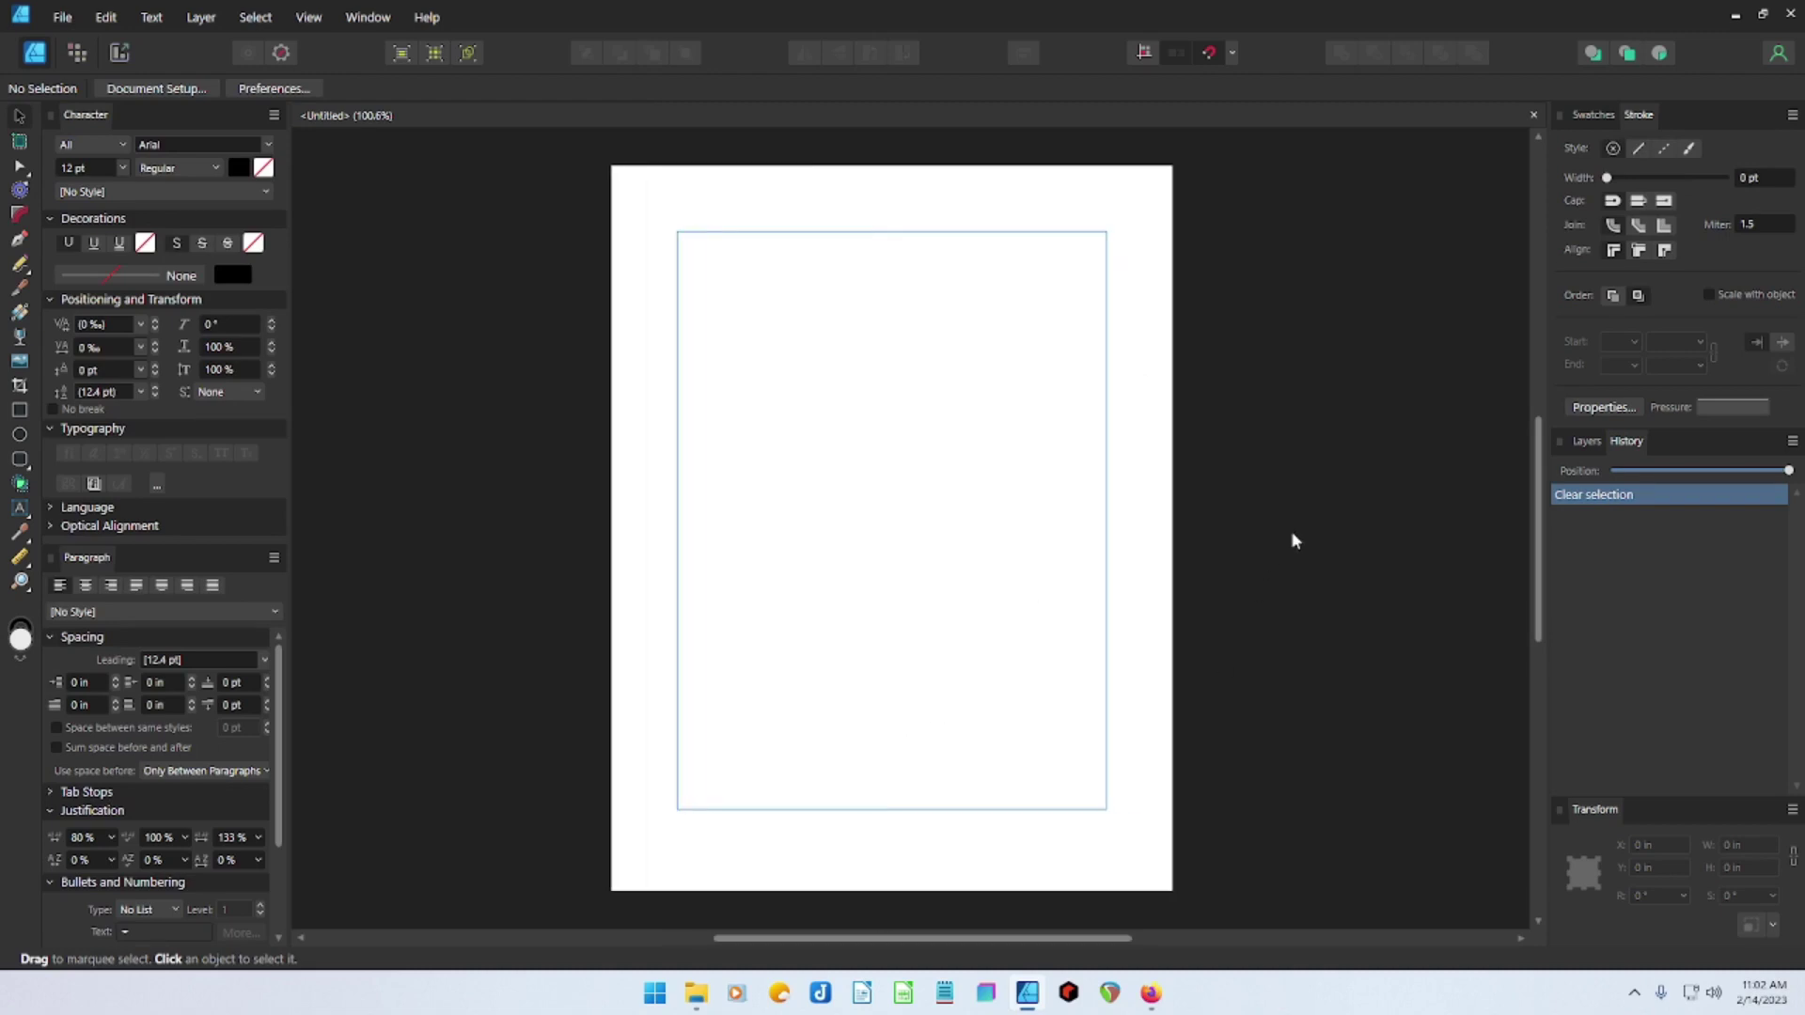